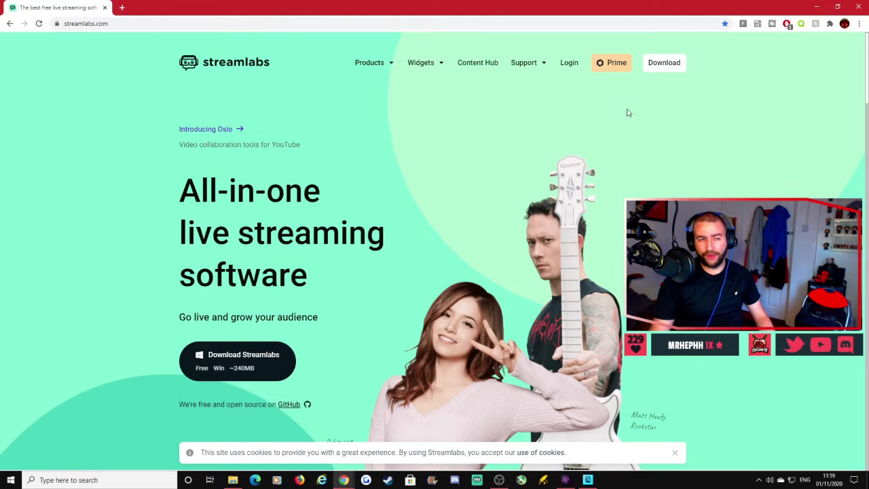
Log in to Streamlabs and expand the Global Event Types list on the Alert Box page
left_click(569, 68)
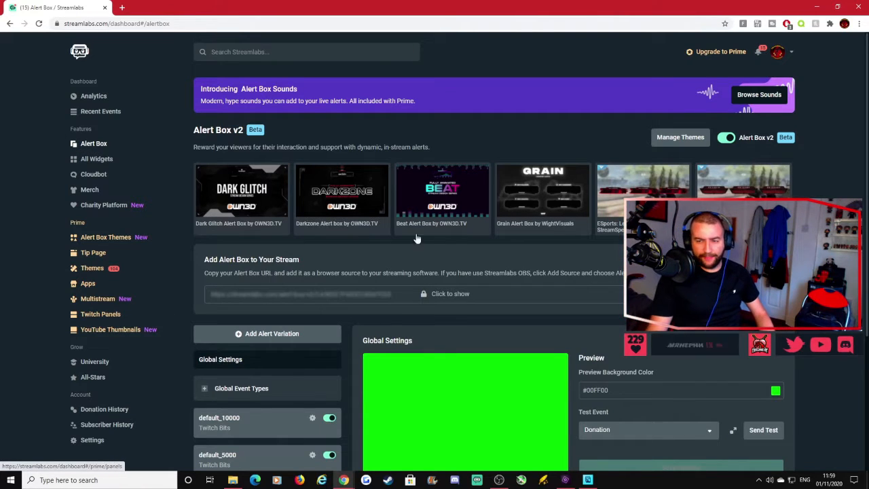
scroll(824, 197, "down", 3)
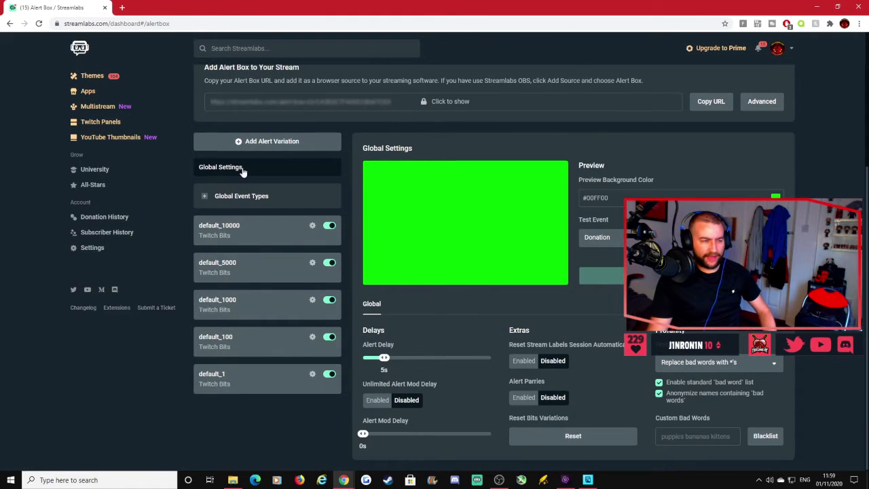
left_click(204, 197)
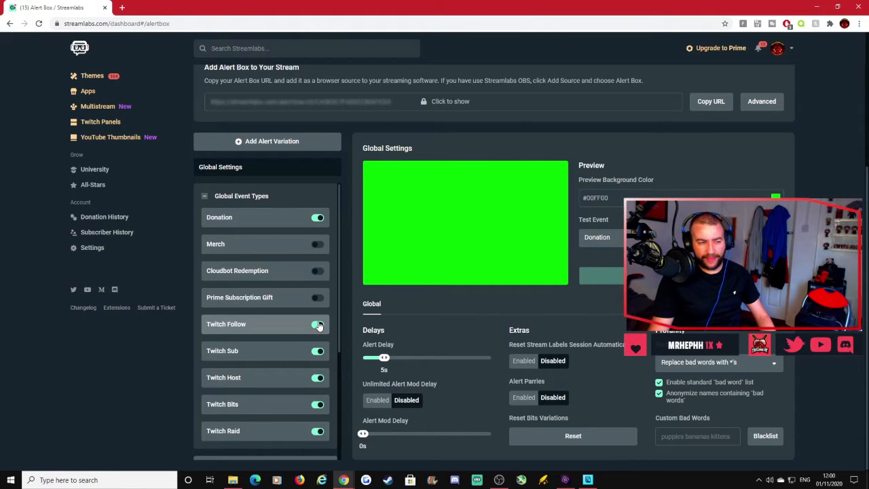
left_click(203, 197)
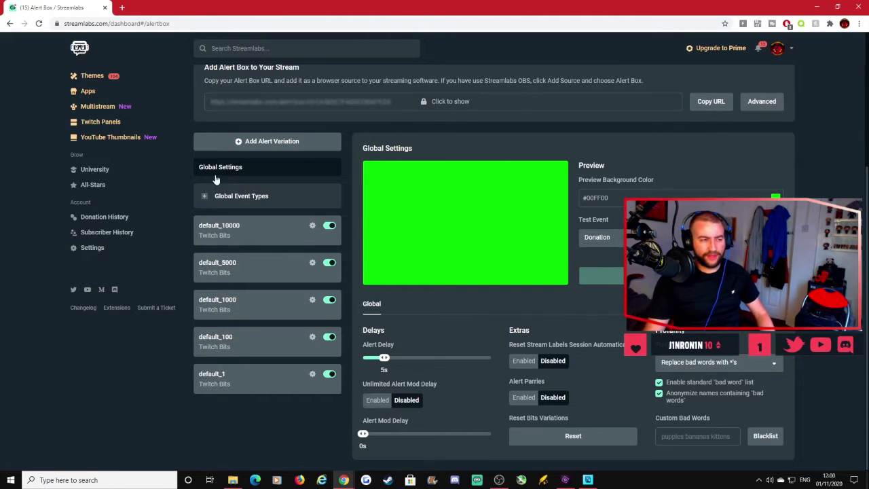
left_click(206, 196)
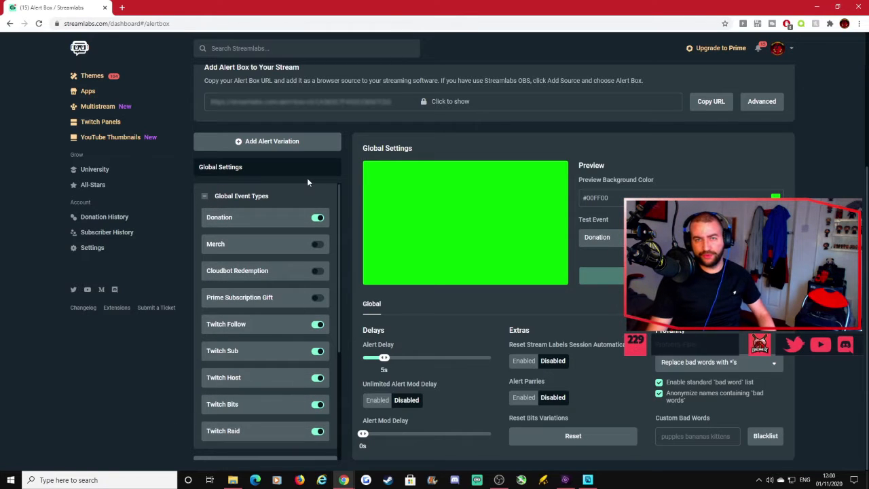
Open the Donation alert settings and send a test donation alert
left_click(285, 220)
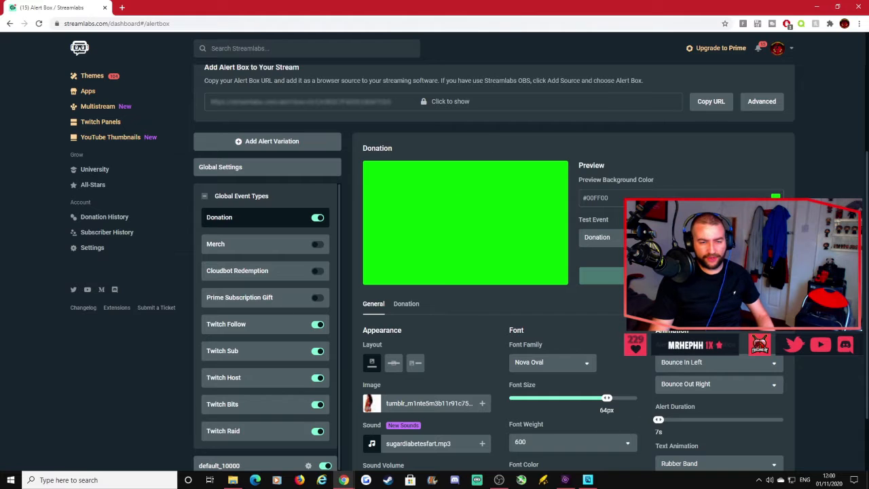
scroll(434, 265, "down", 1)
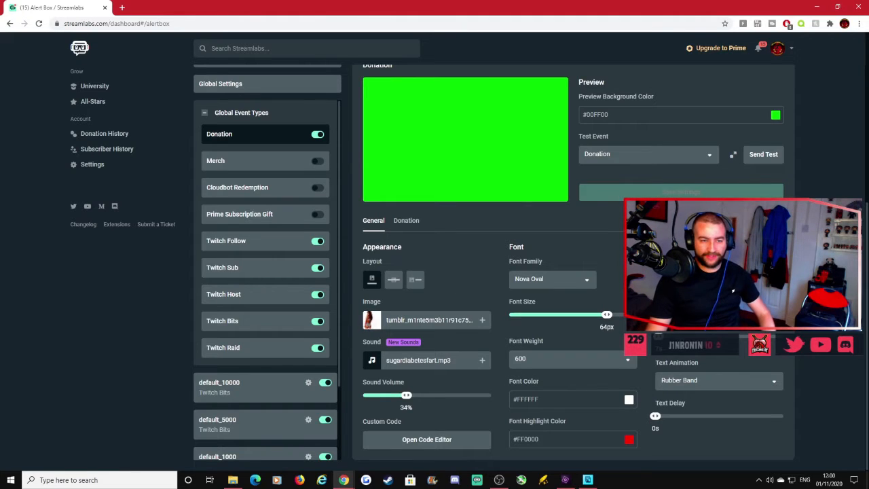
left_click(762, 155)
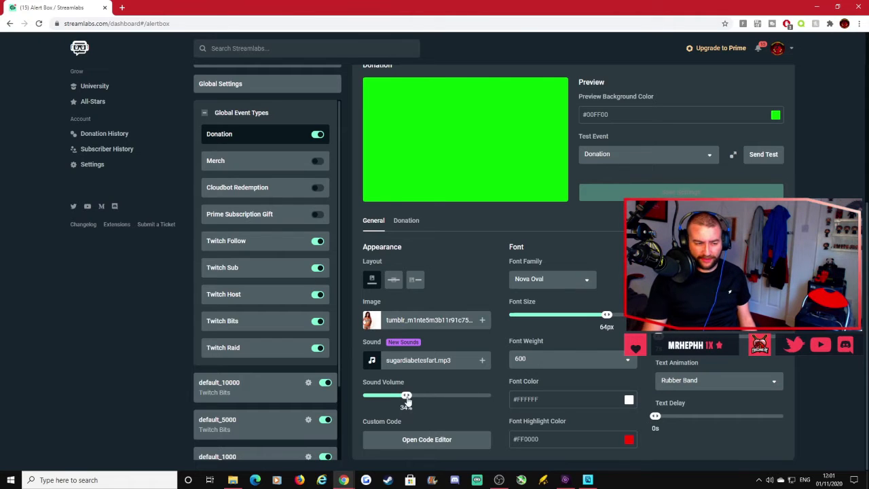
Set the Donation alert's sound volume to 16% and save the settings
left_click_drag(405, 401, 390, 400)
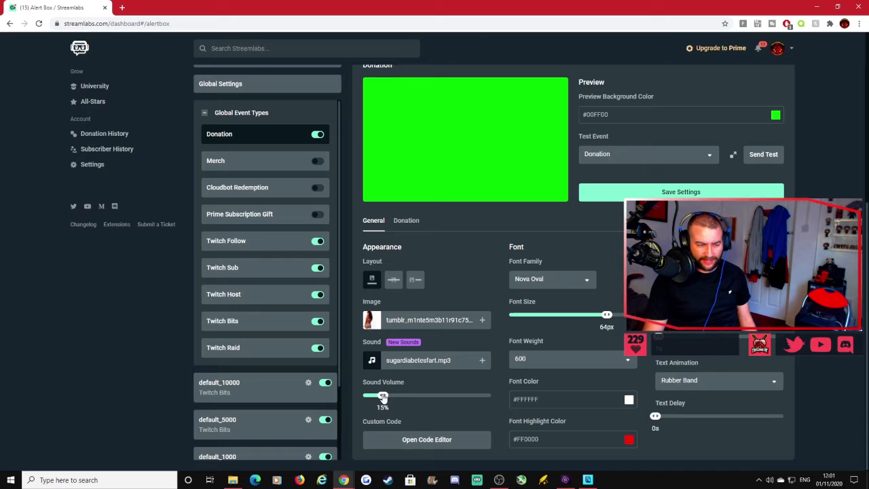
left_click(689, 193)
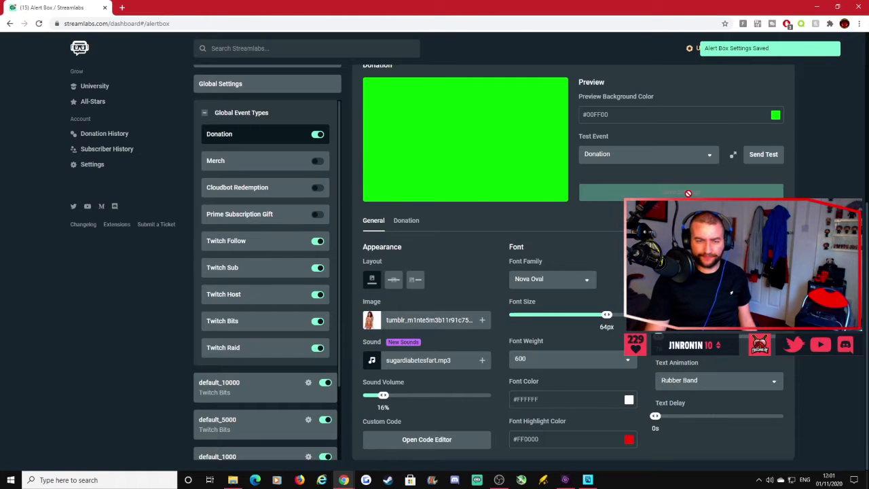
Send a test donation alert and view the available text animation options, keeping the existing choice
left_click(765, 159)
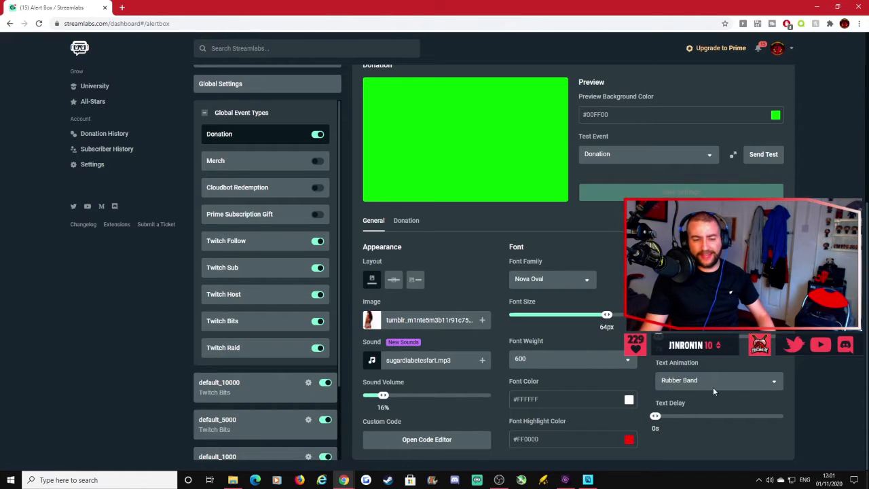
left_click(730, 380)
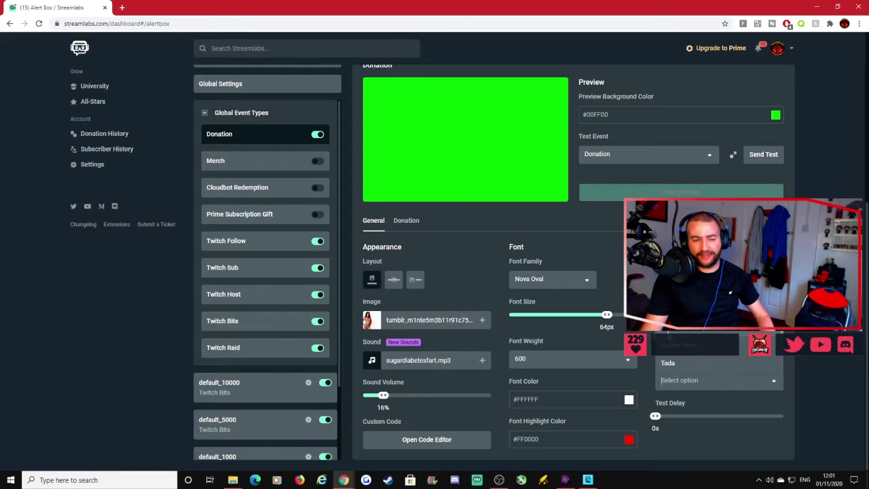
left_click(622, 245)
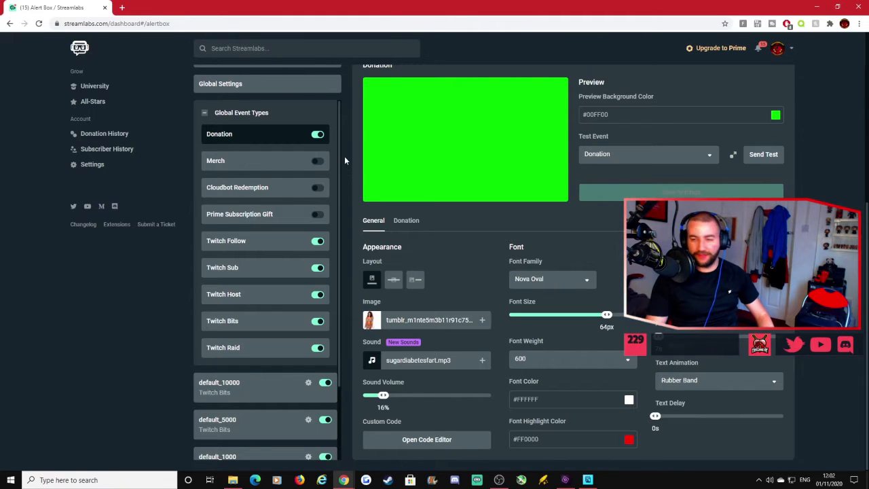
Send a test Twitch Follow alert, set its sound volume to 13% and save the settings
left_click(252, 243)
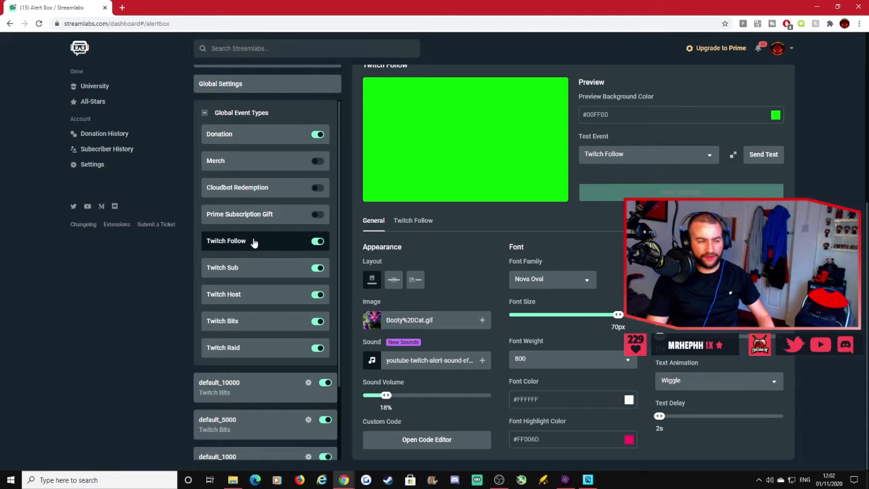
left_click(765, 156)
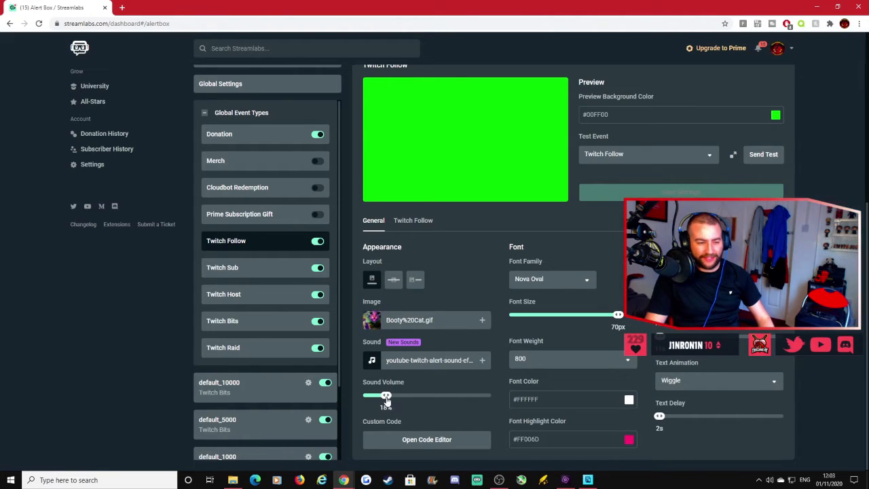
left_click_drag(386, 396, 378, 396)
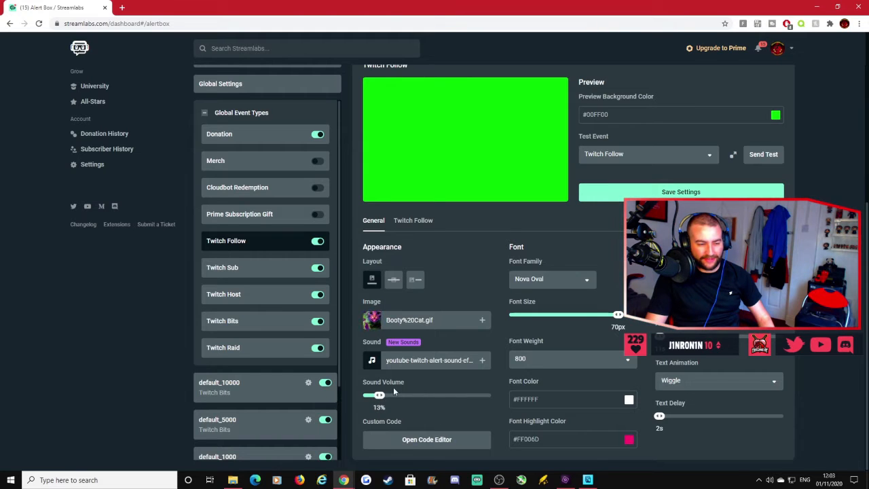
left_click(707, 192)
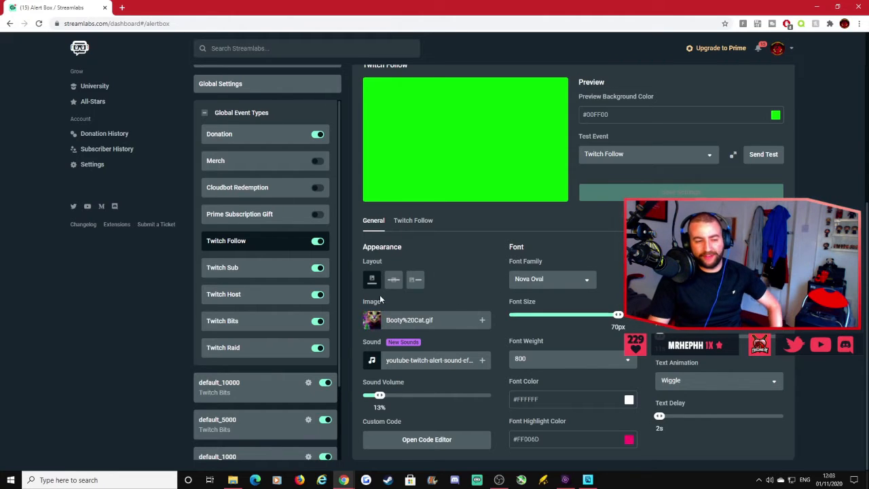
Browse the stock images and the uploads in the Twitch Follow alert's image gallery
left_click(482, 321)
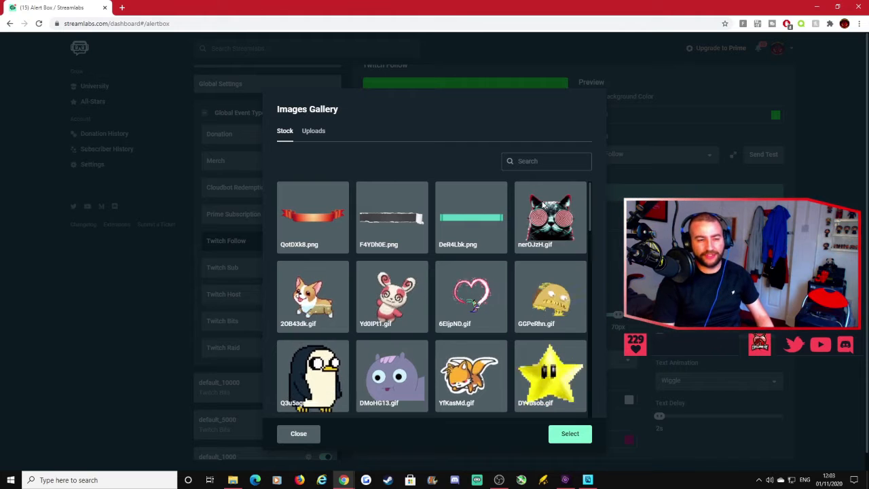
scroll(505, 268, "down", 10)
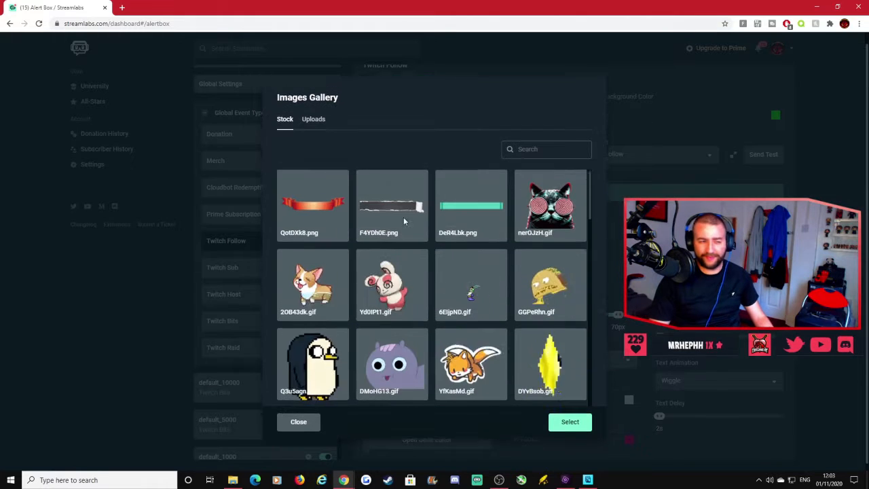
left_click(313, 131)
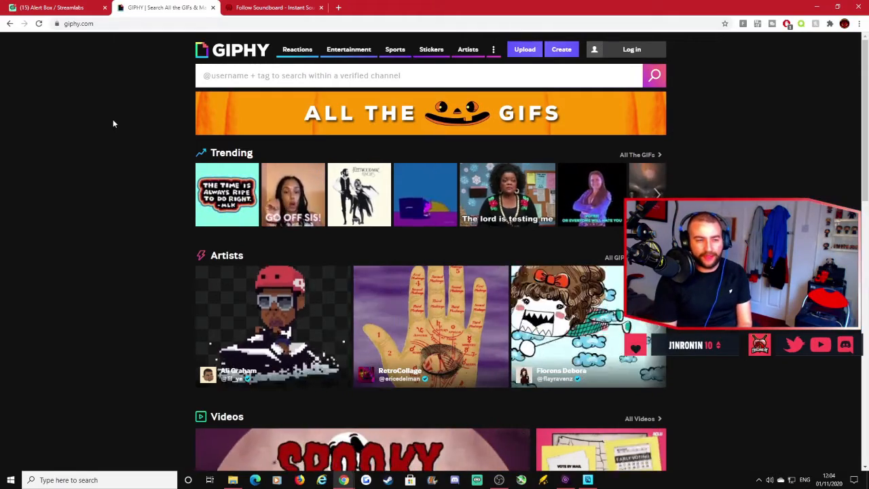
Search GIPHY for "FUNNY CAT" and open the GIF of the wide-eyed tabby cat
left_click(302, 77)
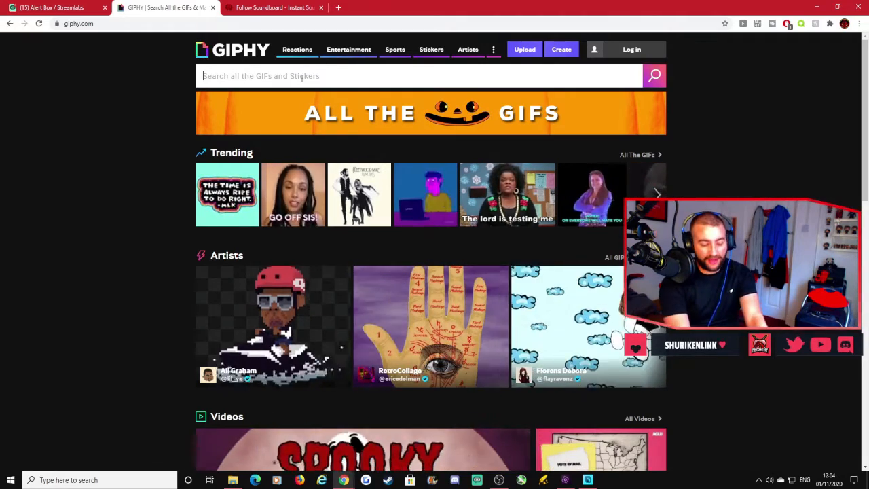
type("FUNNY CAT")
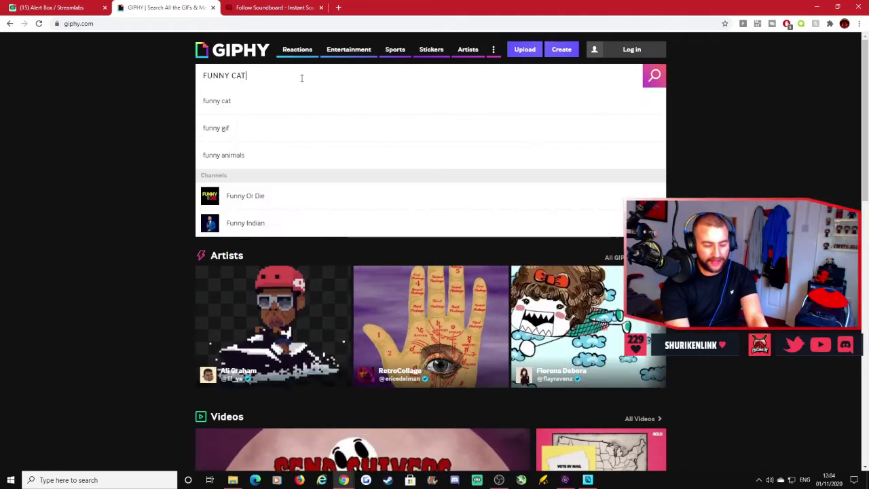
key("Return")
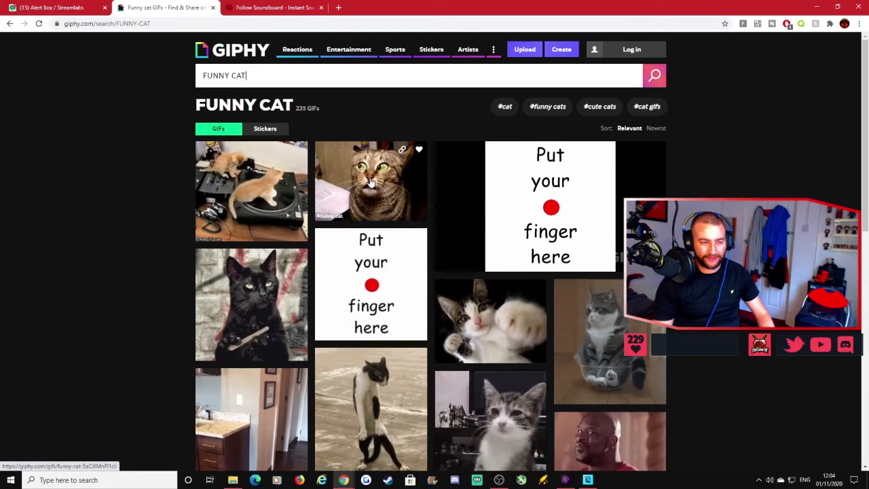
left_click(401, 163)
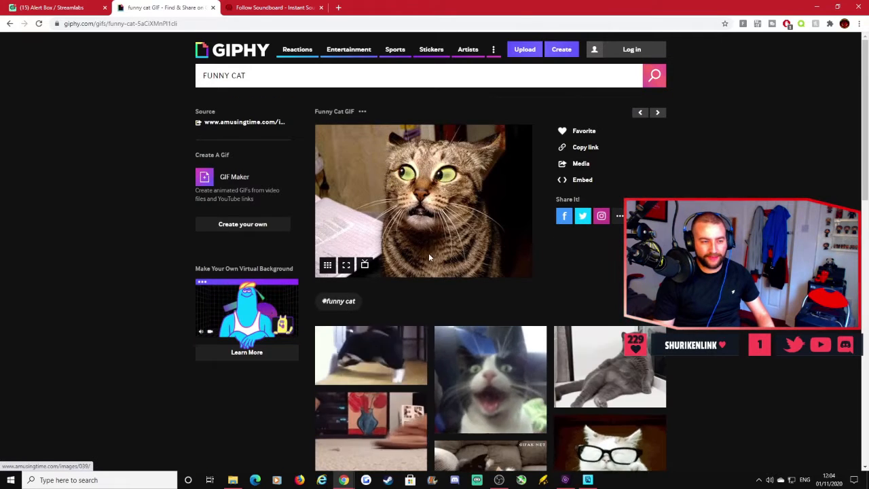
Save the opened cat GIF as a GIF Image named "CAT WEIRD FACE" in the STREAMER DOWNLOADS 2020 folder
right_click(449, 173)
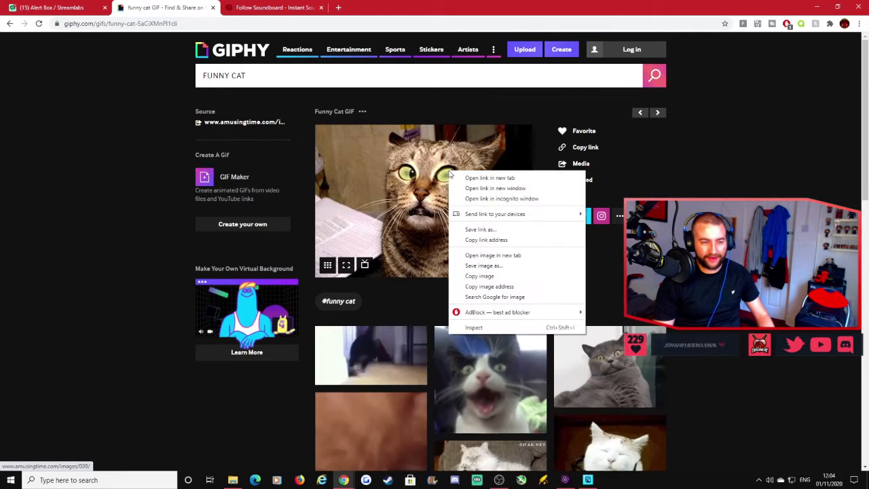
left_click(491, 267)
left_click(79, 423)
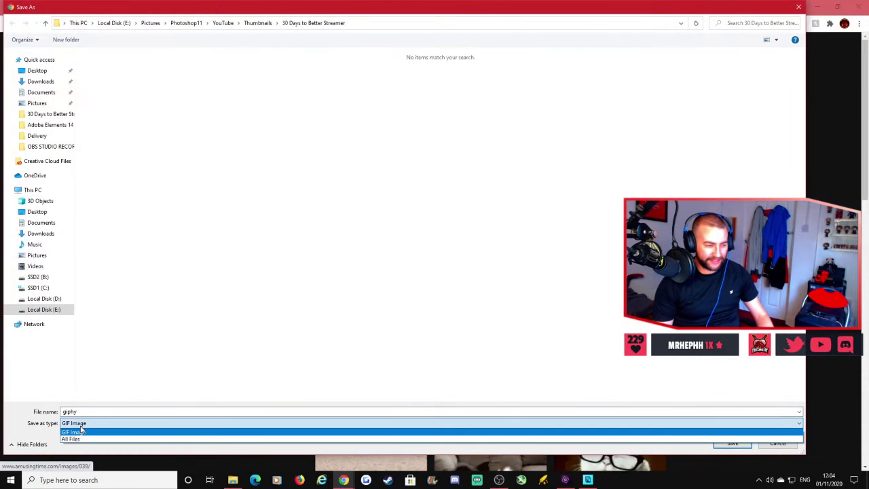
left_click(81, 430)
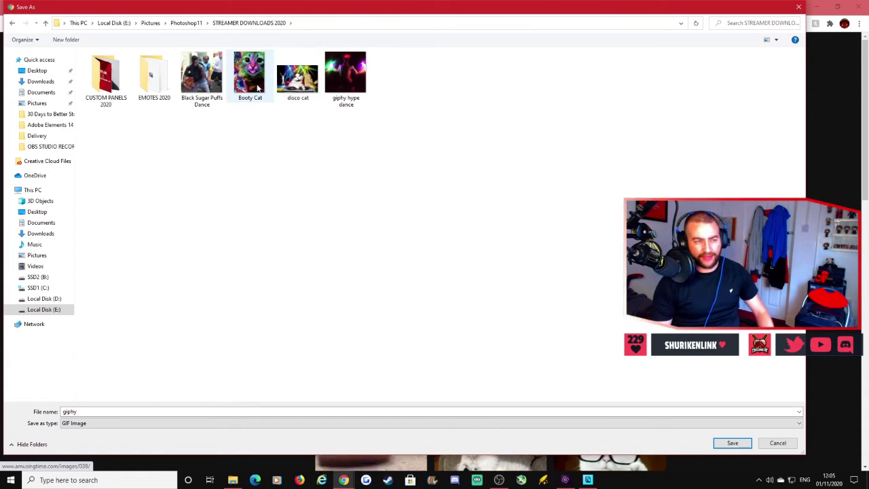
double_click(99, 411)
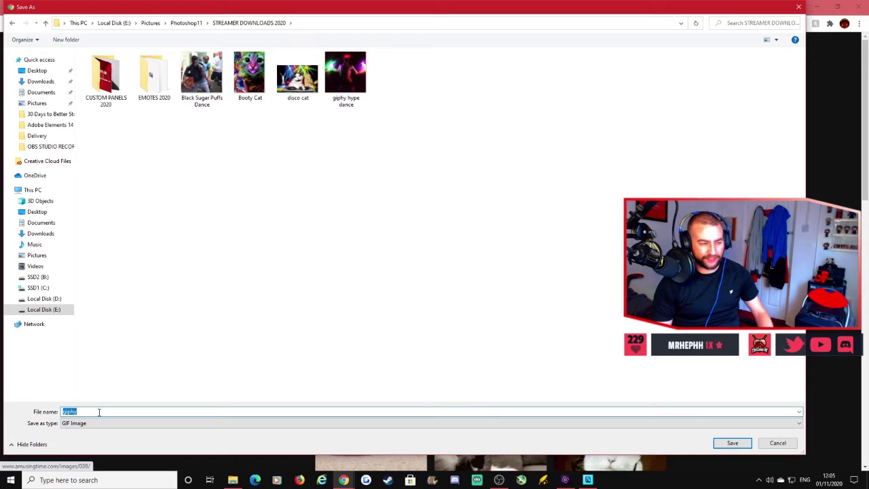
type("CAT")
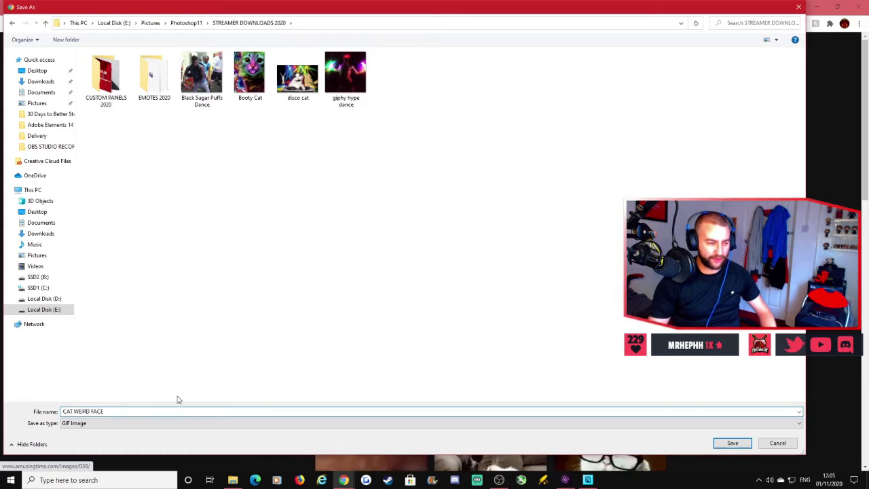
type(" WEIRD FACE")
left_click(732, 442)
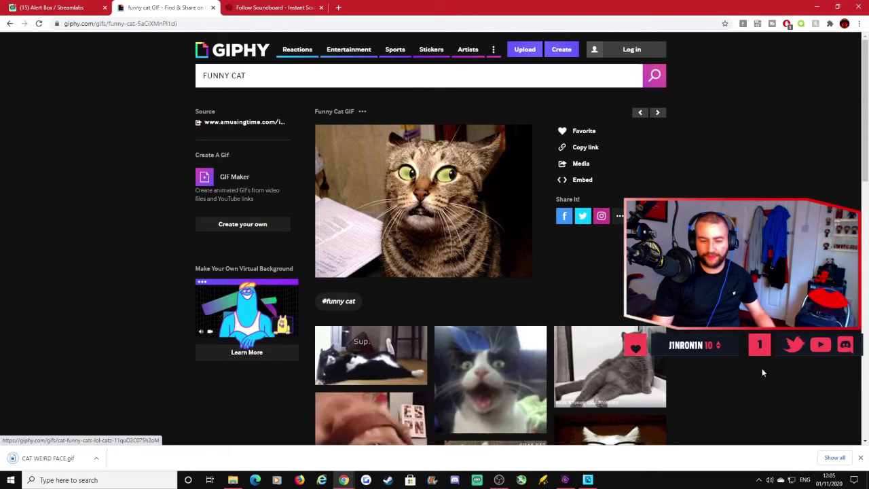
left_click(860, 458)
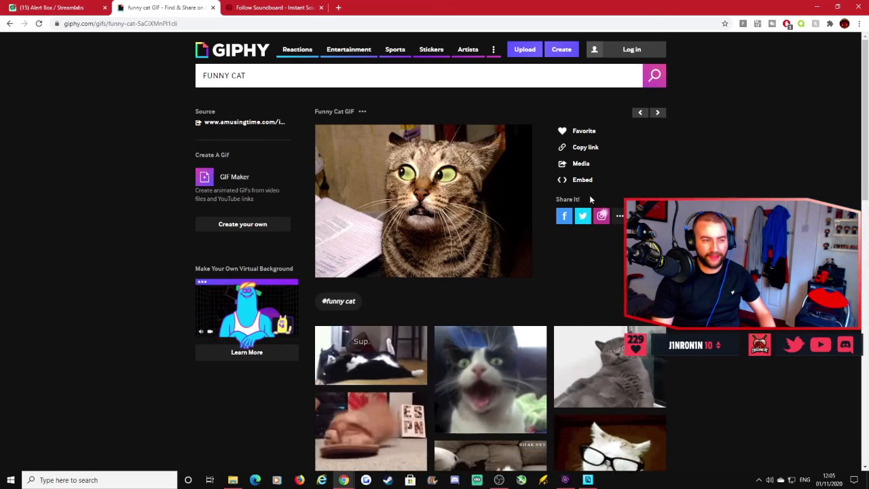
Switch to Myinstants, enter "oh yeah" in the sound search and bring up the options for the black New Follower sound button
left_click(260, 8)
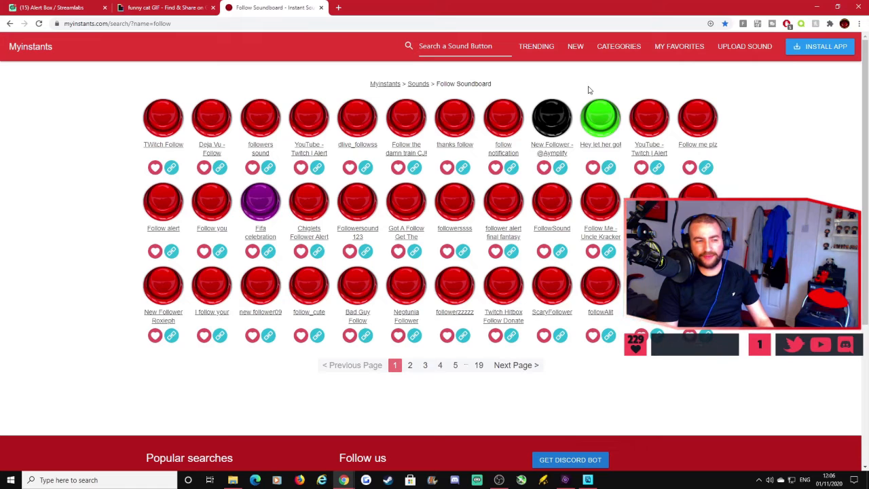
left_click(465, 47)
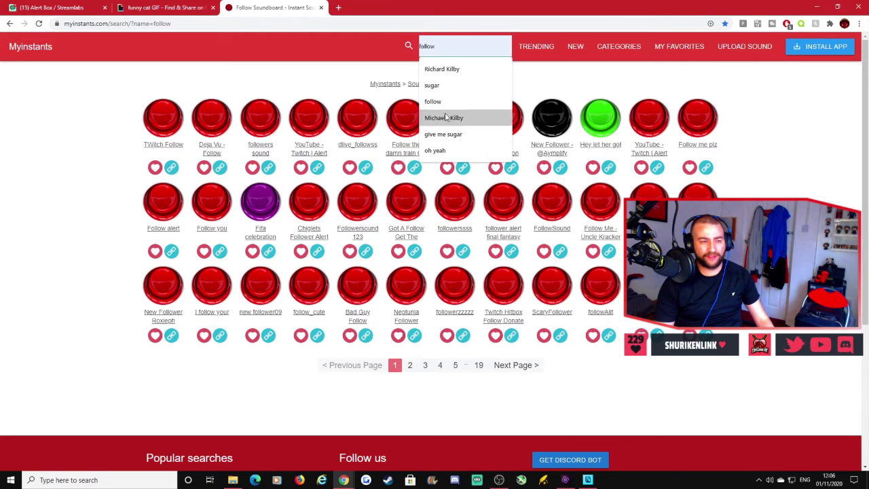
left_click(440, 150)
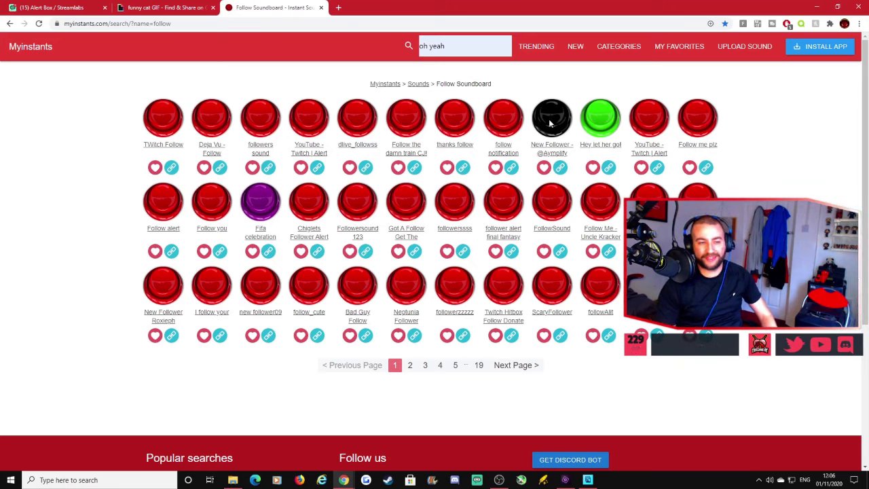
right_click(551, 122)
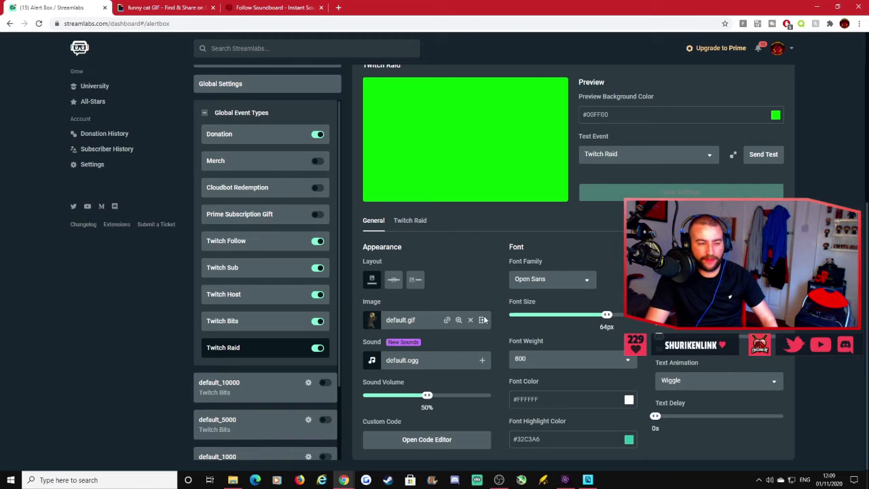
Upload CAT WEIRD FACE.gif to the uploads in the Twitch Raid alert's image gallery
left_click(482, 320)
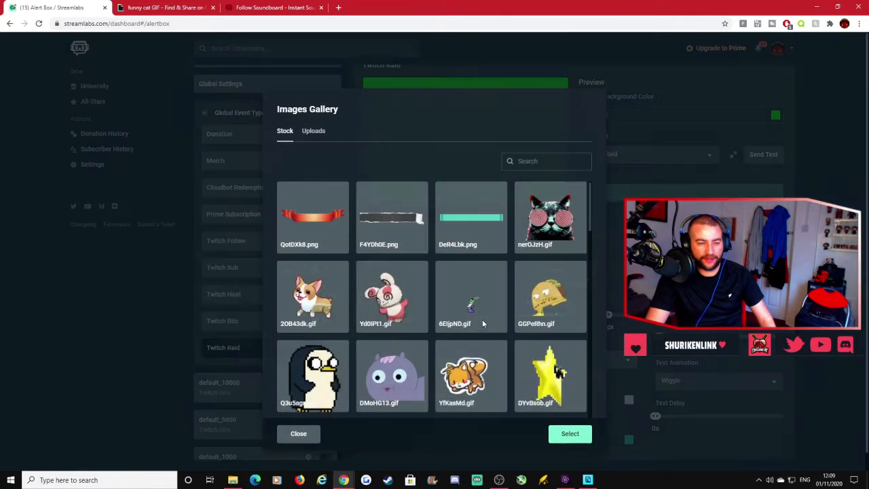
left_click(320, 132)
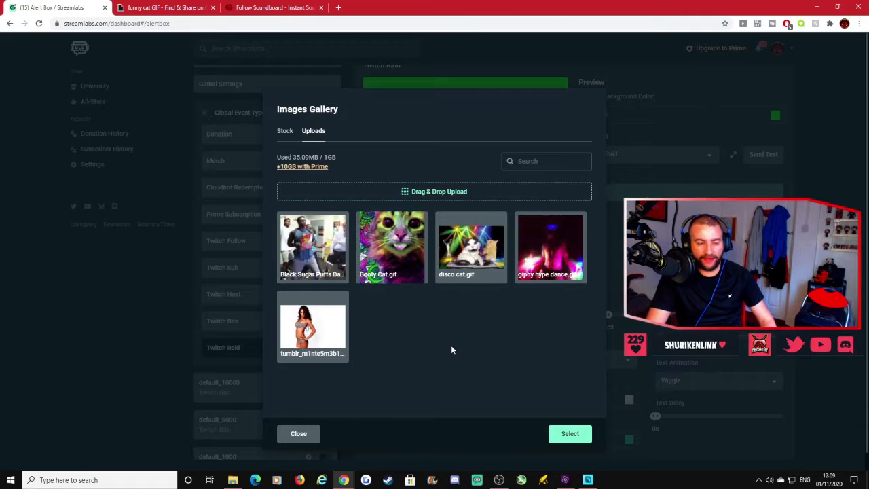
left_click(445, 193)
double_click(491, 152)
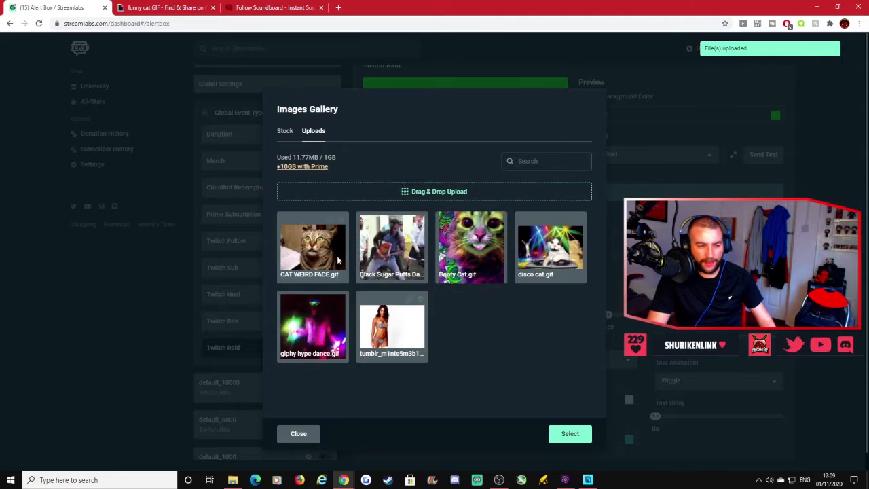
Use the uploaded CAT WEIRD FACE.gif as the Twitch Raid alert's image, save the settings and send a test alert
left_click(312, 247)
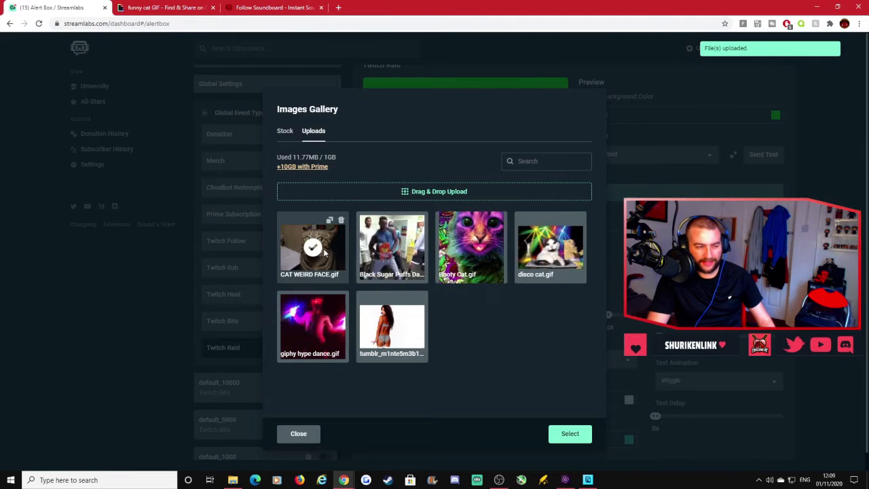
left_click(571, 433)
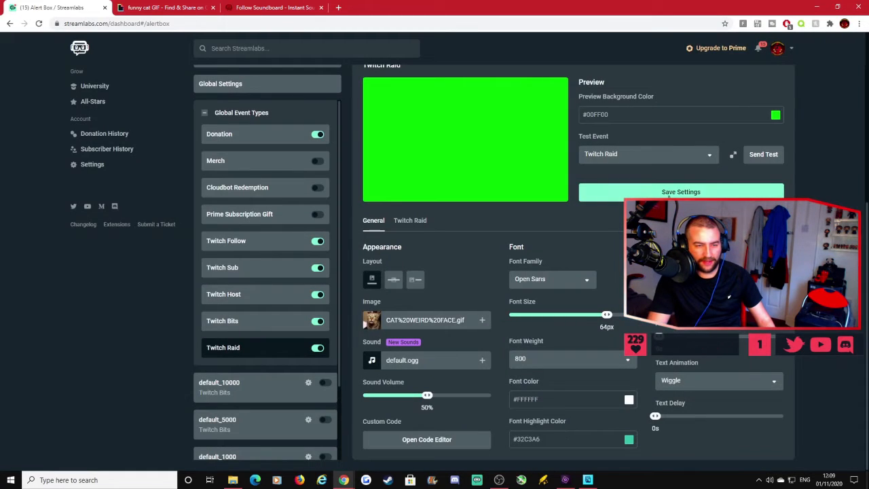
left_click(669, 193)
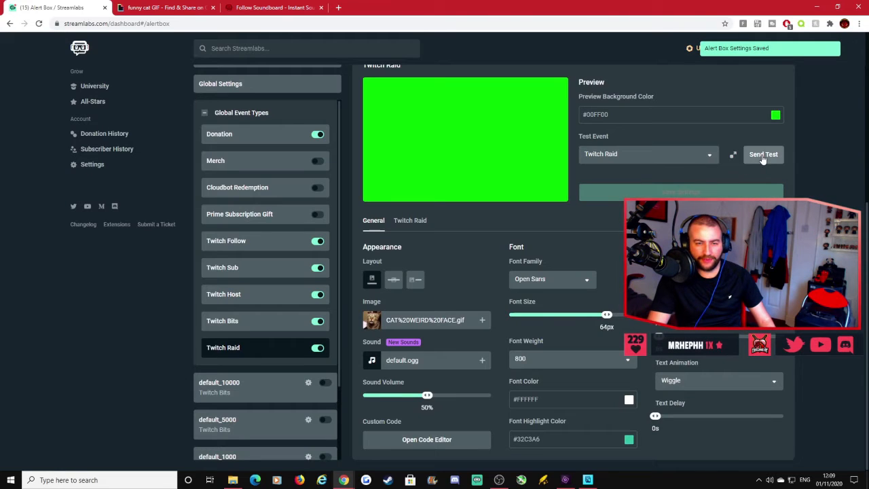
left_click(762, 156)
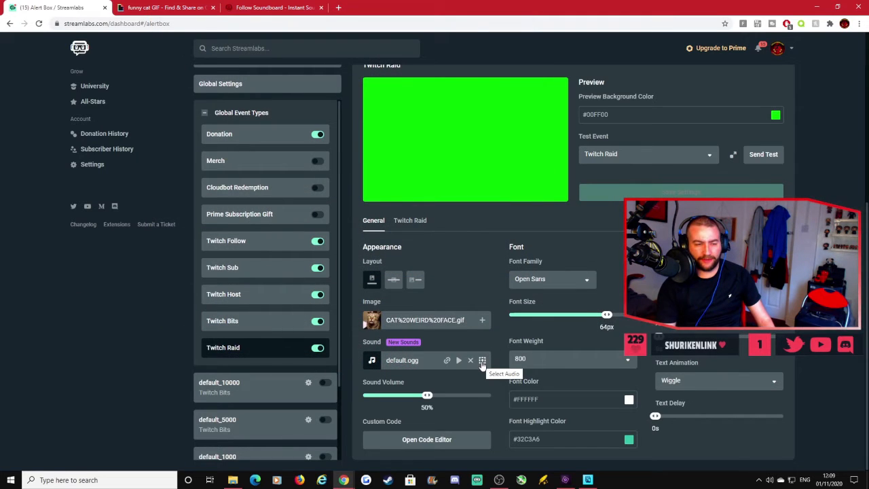
Choose the uploaded youtube-twitch-alert sound from the sounds gallery as the Twitch Raid alert's sound
left_click(482, 361)
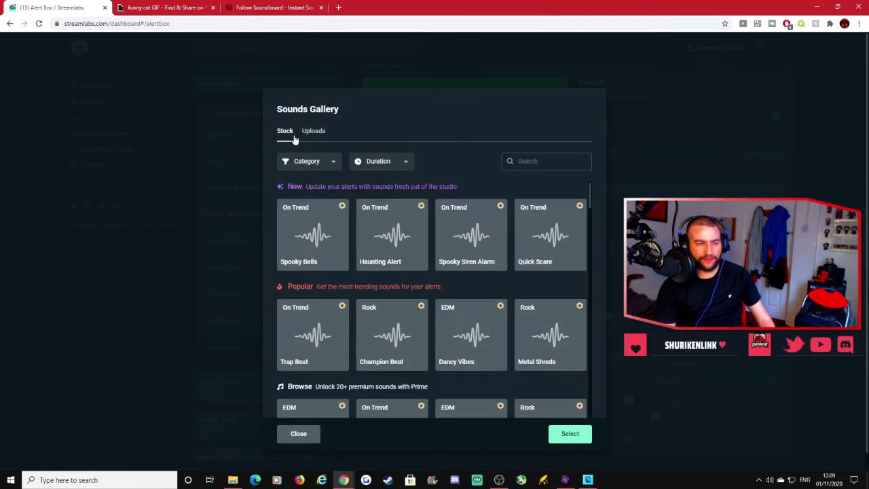
left_click(315, 133)
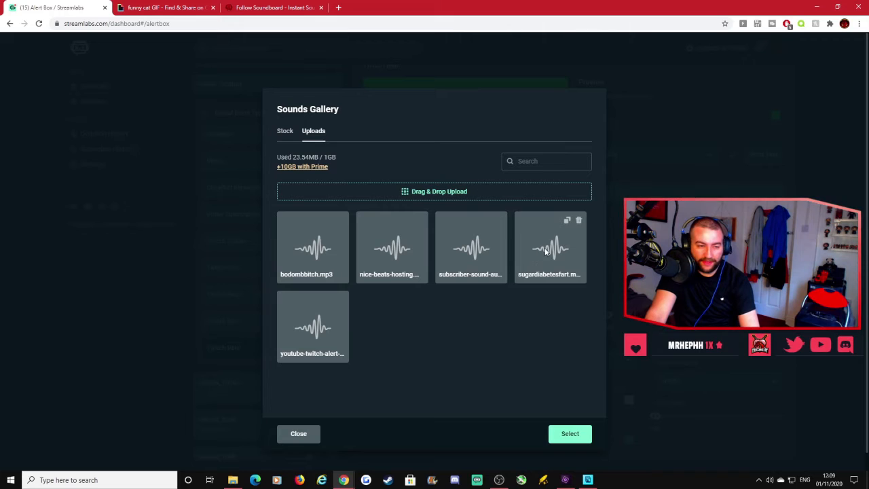
left_click(315, 327)
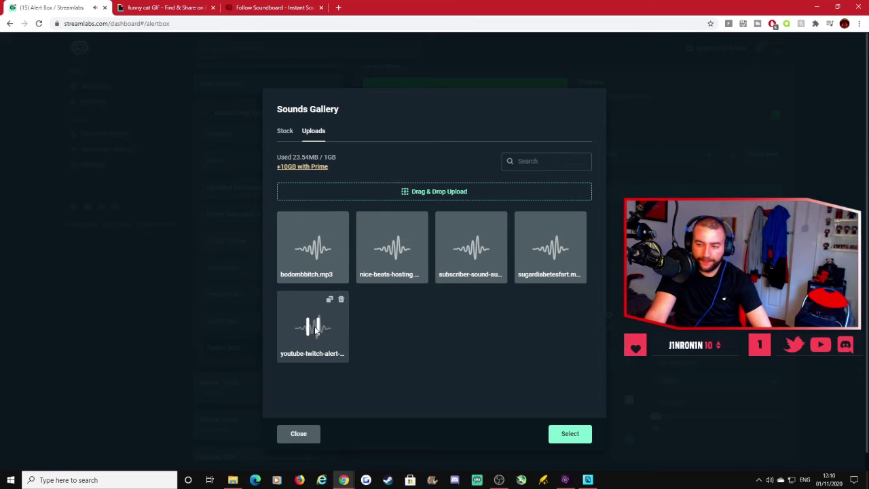
left_click(570, 433)
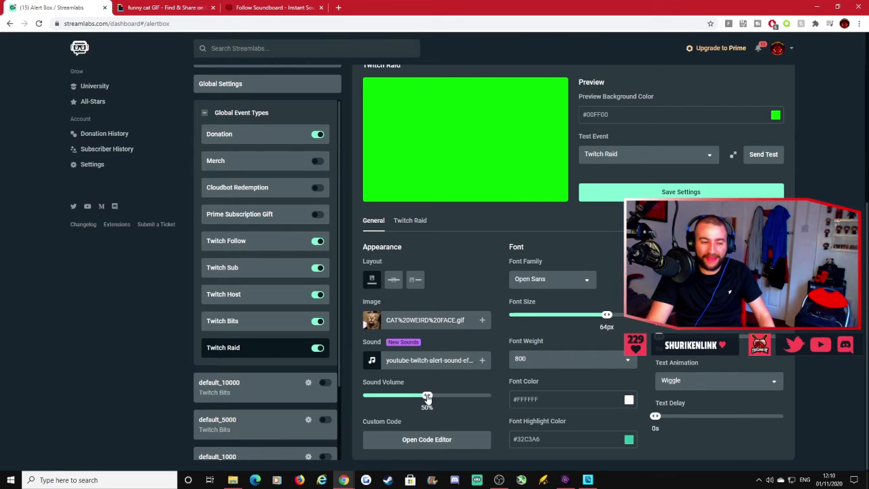
Lower the Twitch Raid alert's sound volume to 8%, save the settings and send a test alert
left_click_drag(427, 399, 376, 396)
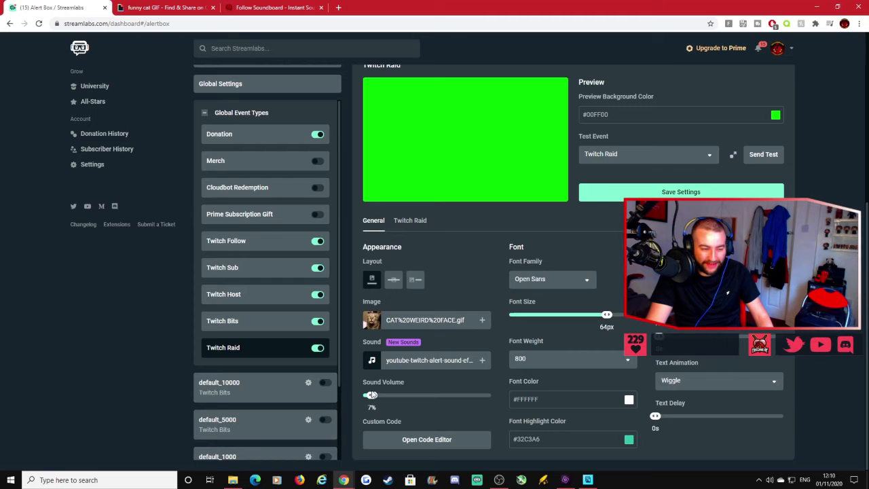
left_click(693, 193)
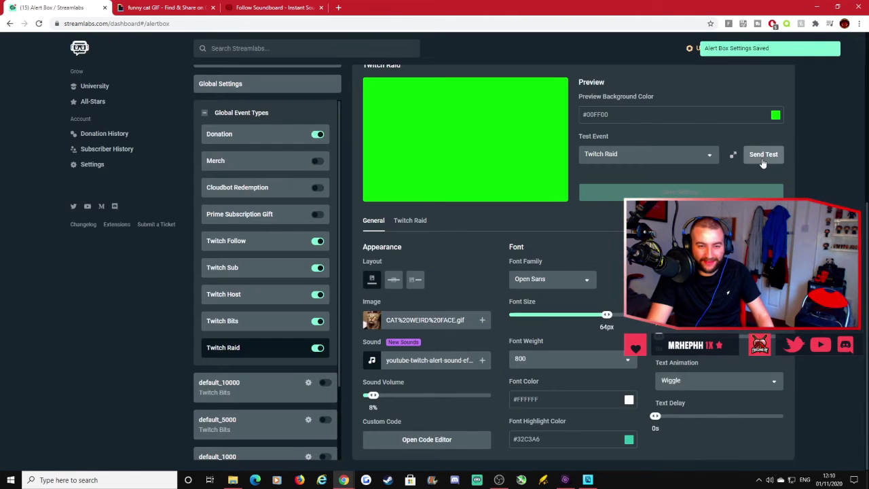
left_click(764, 155)
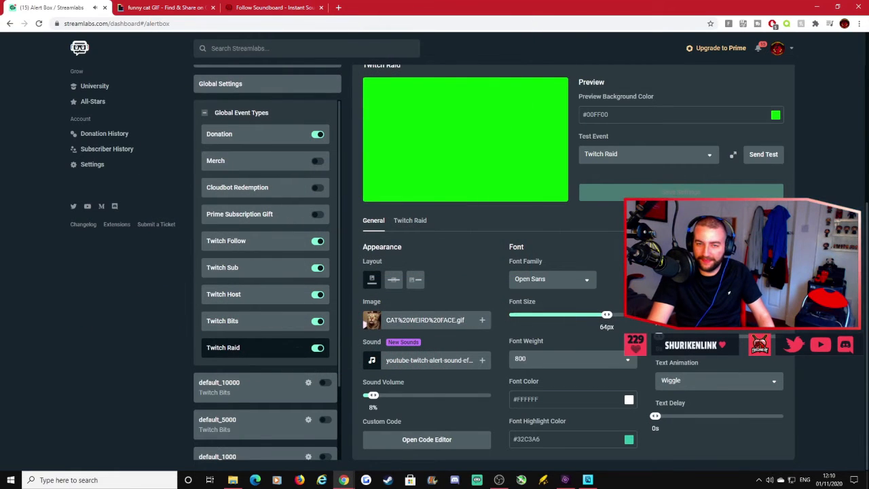
Set the Twitch Raid alert's font family to Elsie and its font highlight color to orange #FF9F00, and save the settings
left_click(577, 281)
scroll(550, 316, "down", 20)
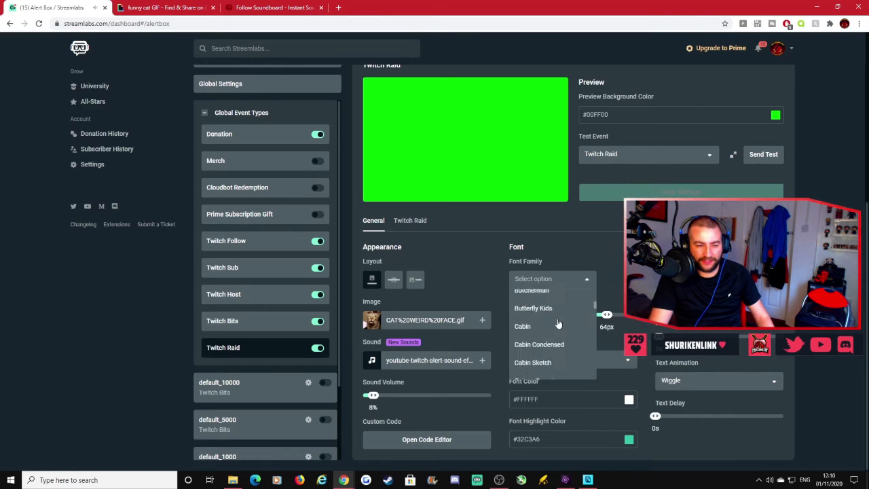
left_click(542, 318)
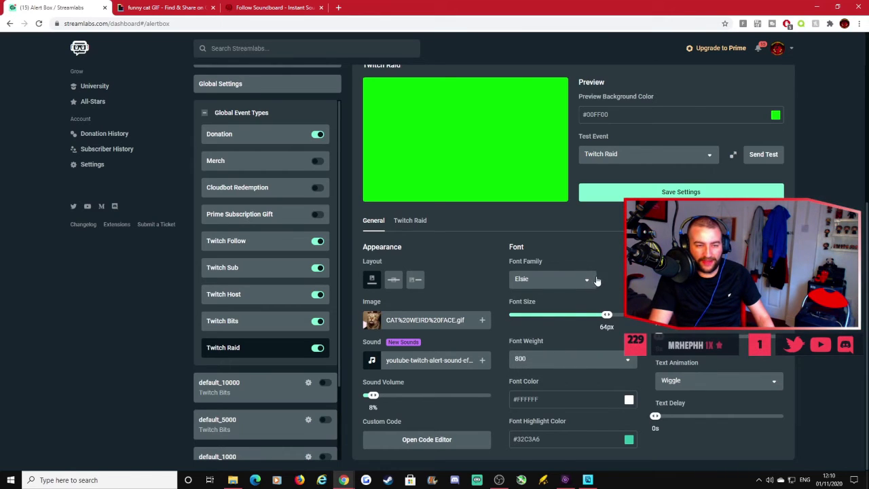
left_click(629, 441)
scroll(682, 437, "down", 1)
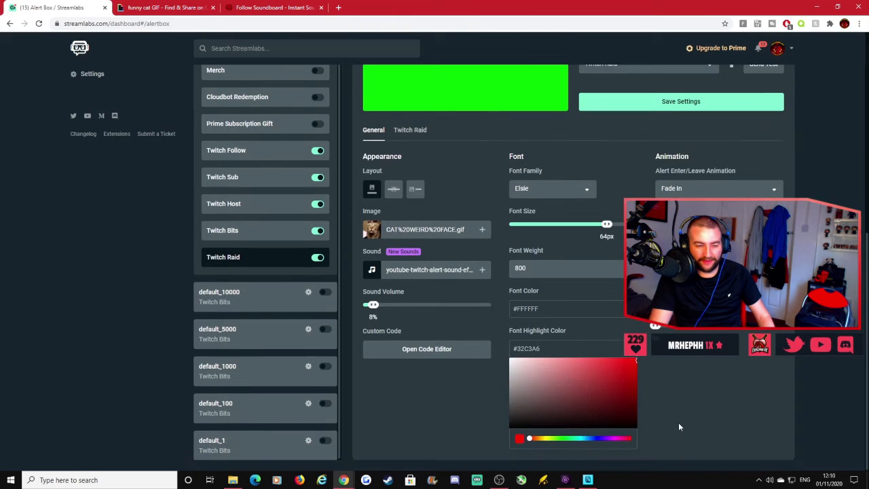
left_click(541, 442)
left_click(664, 368)
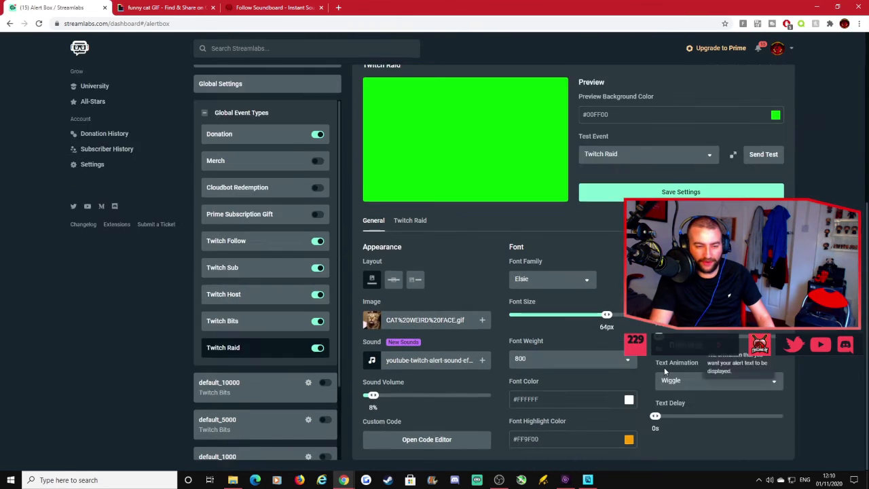
left_click(711, 190)
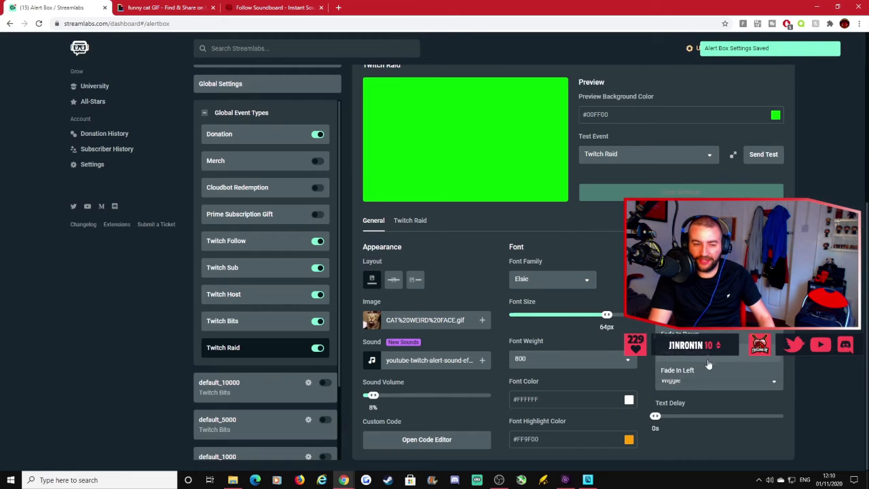
Choose different enter and leave animations for the Twitch Raid alert, save the settings and send a test alert
scroll(719, 366, "down", 3)
left_click(700, 334)
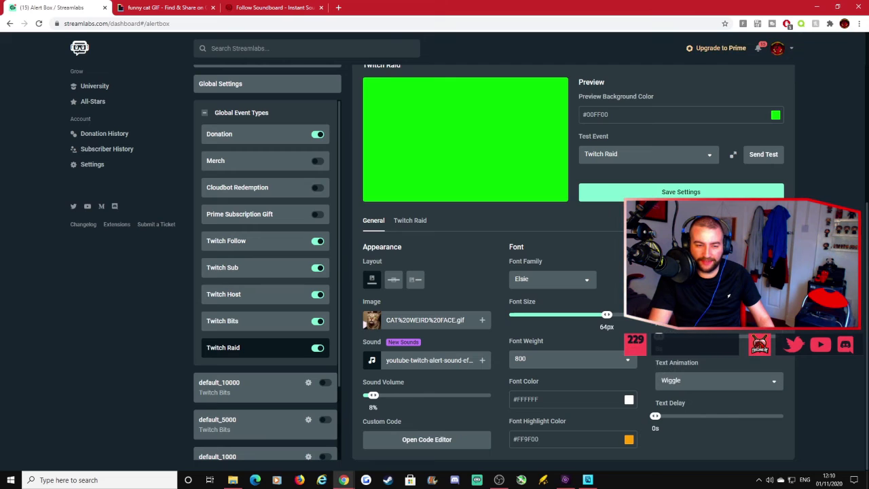
left_click(701, 303)
scroll(699, 345, "down", 6)
left_click(699, 345)
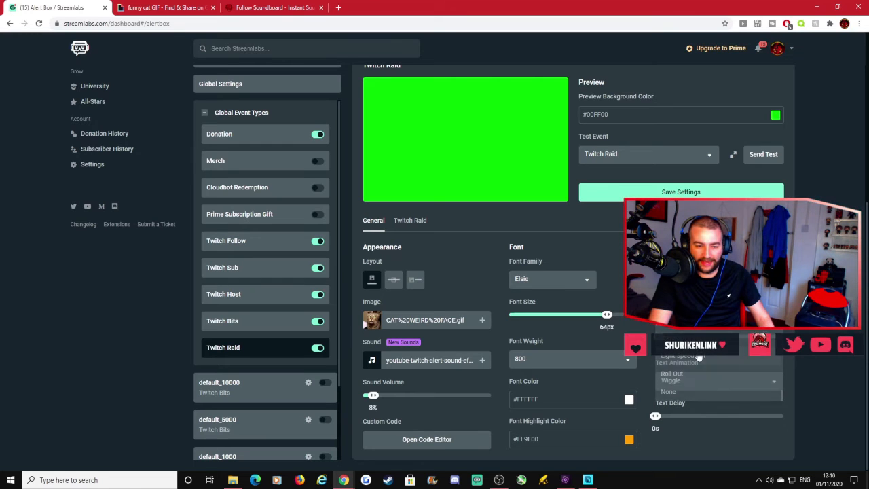
left_click(701, 193)
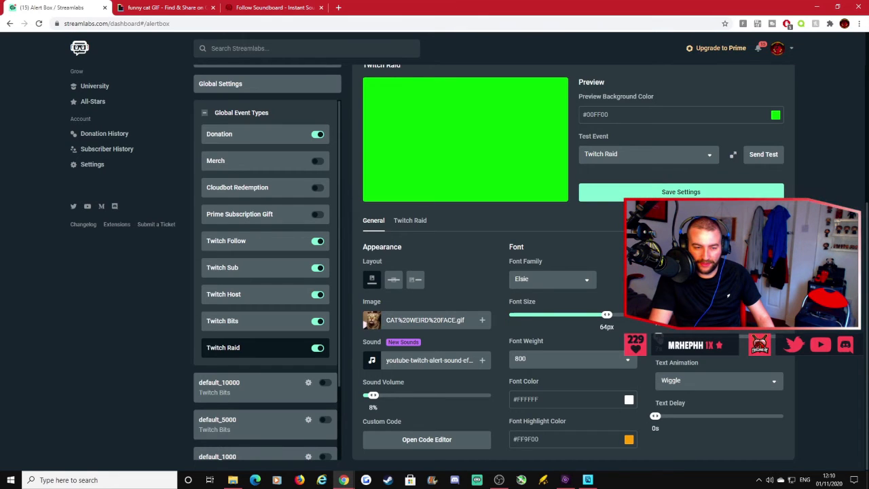
left_click(674, 191)
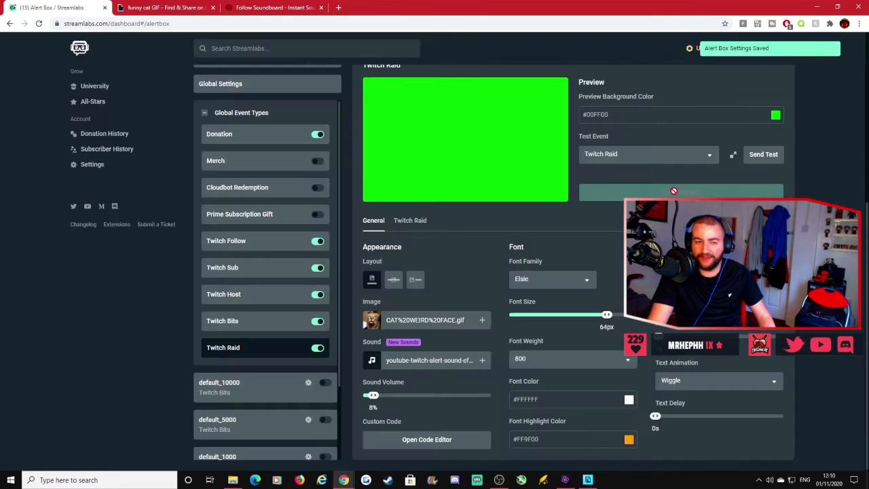
left_click(759, 156)
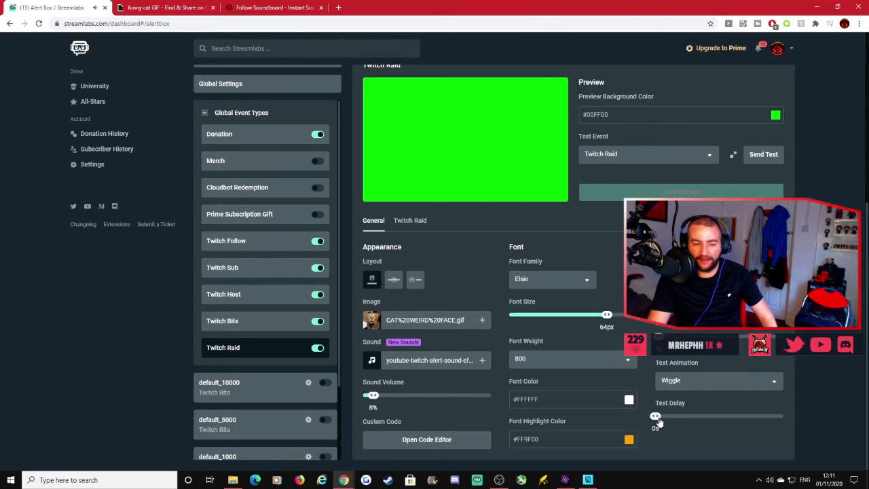
Give the raid alert the middle layout, a 3s text delay, font weight 900 and font size 74px, and save and test it
left_click_drag(658, 421, 663, 420)
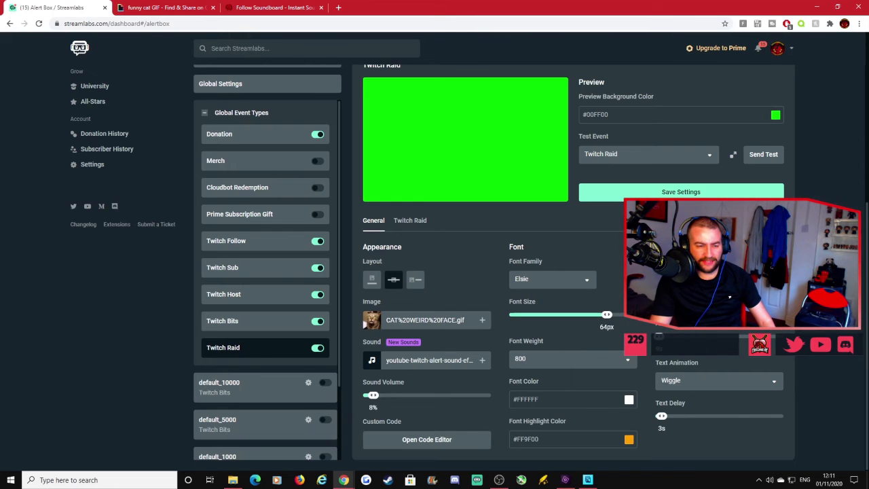
left_click(620, 366)
scroll(634, 406, "down", 5)
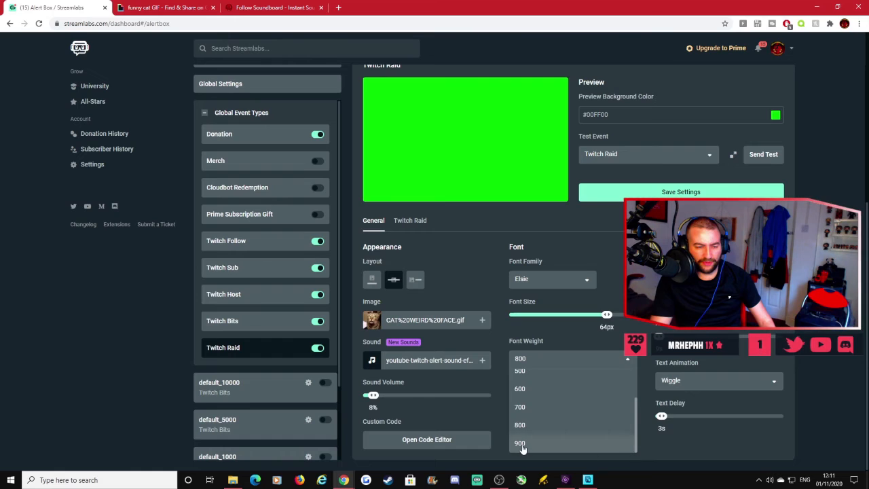
left_click(528, 443)
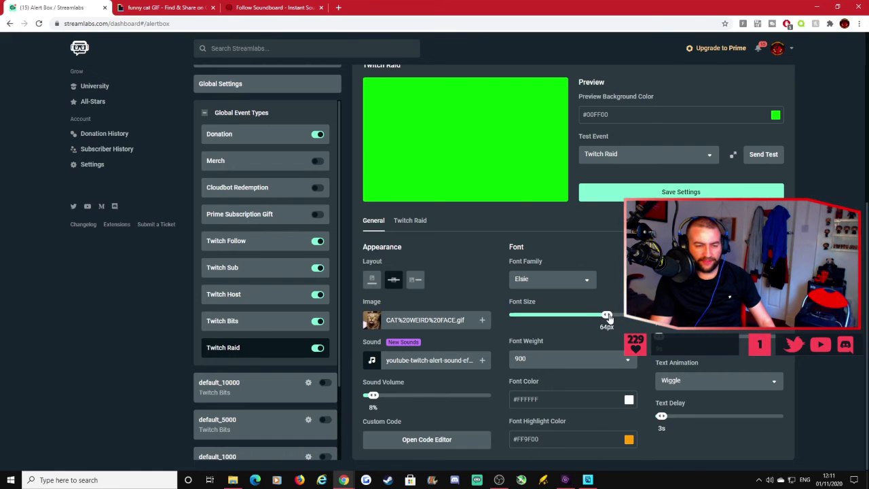
left_click_drag(609, 318, 625, 316)
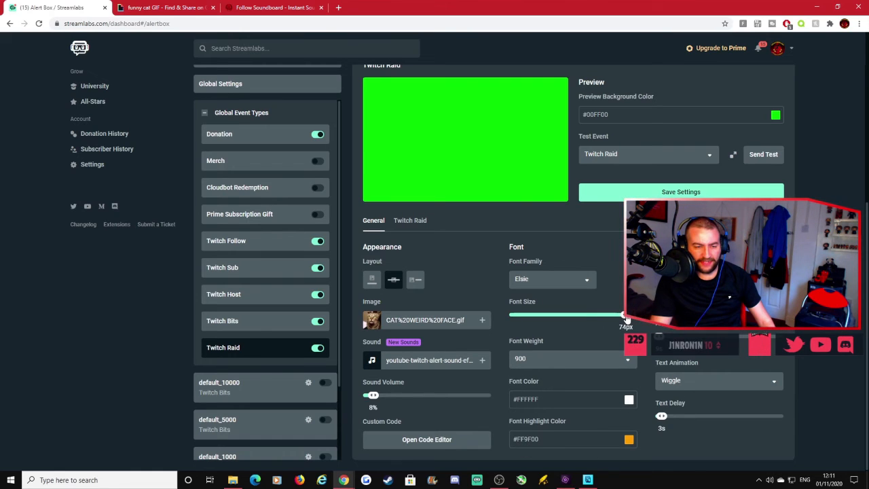
left_click(672, 191)
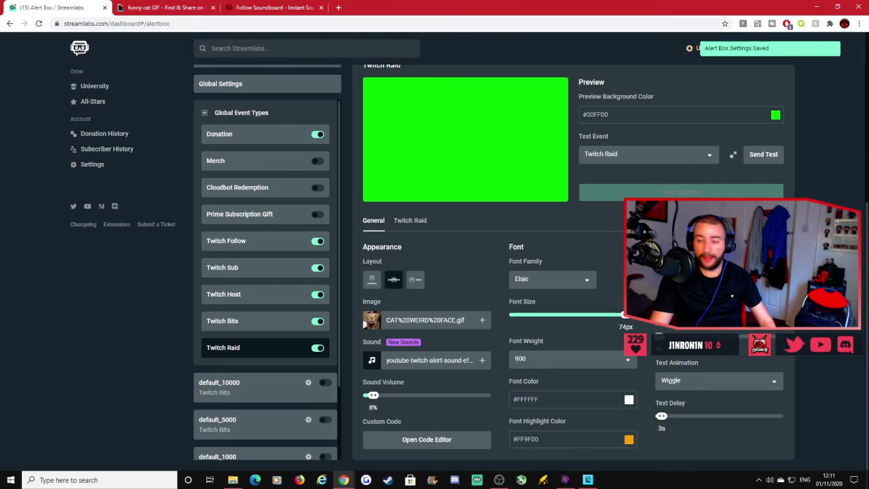
left_click(759, 155)
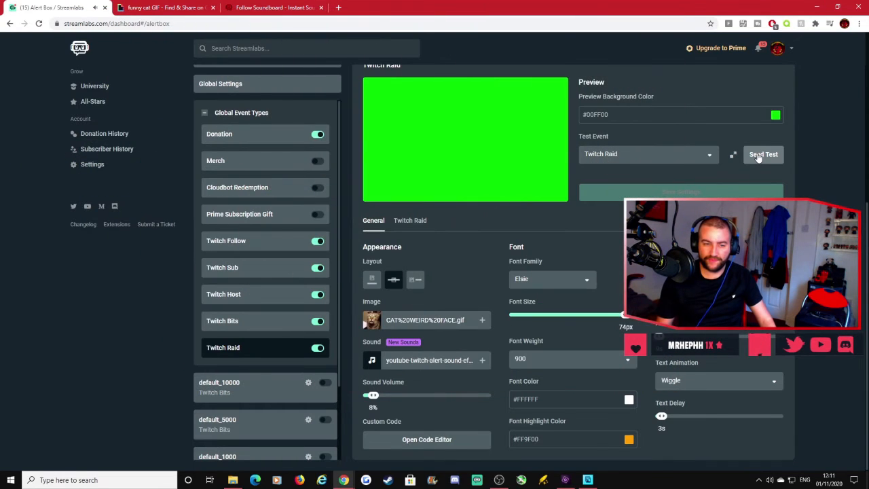
Change the Twitch Raid alert's font family to Judson and save the settings
left_click(585, 279)
scroll(545, 352, "down", 5)
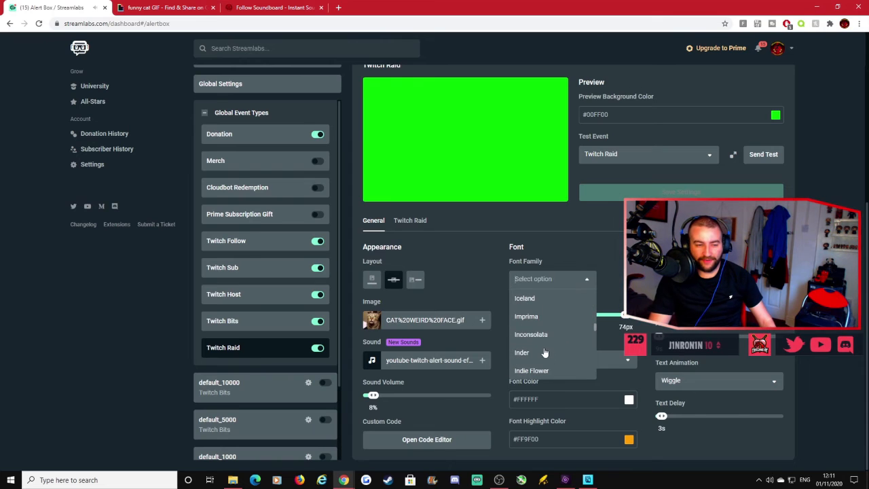
scroll(543, 353, "down", 5)
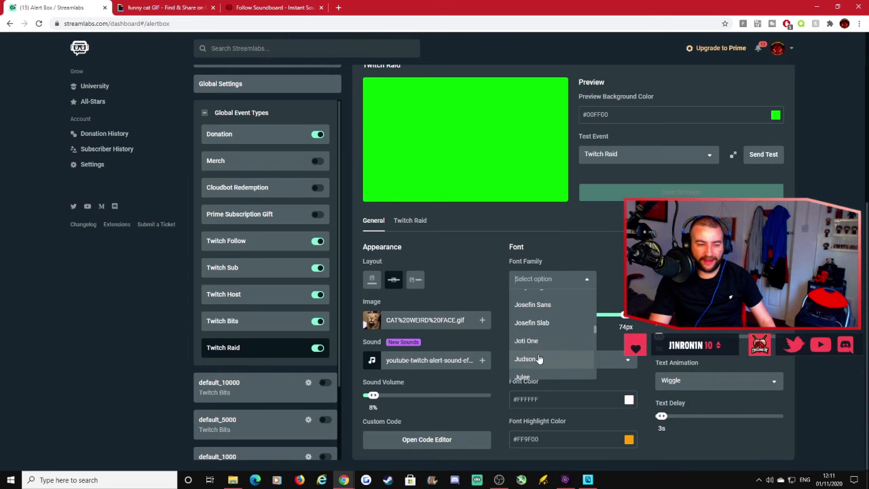
left_click(539, 359)
left_click(689, 193)
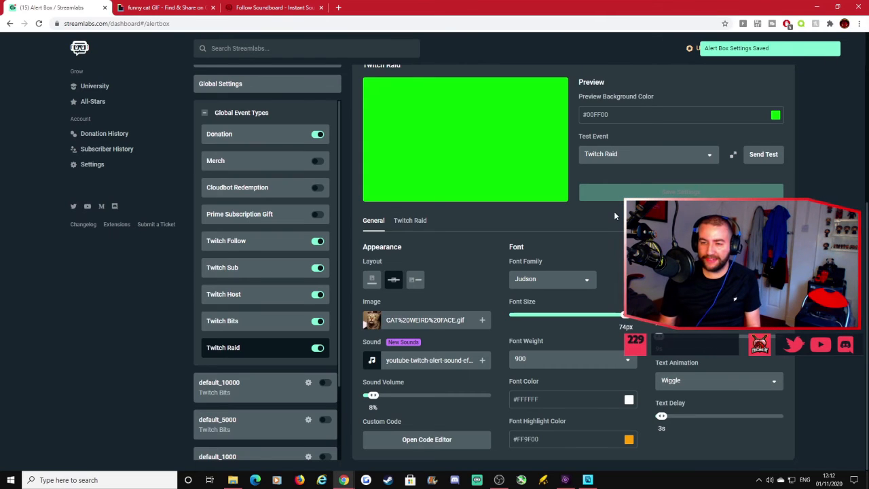
Switch to OBS and check the URL in the properties of the TWITCH FOLLOW/SUB ALERT/DONATION browser source
scroll(570, 312, "up", 4)
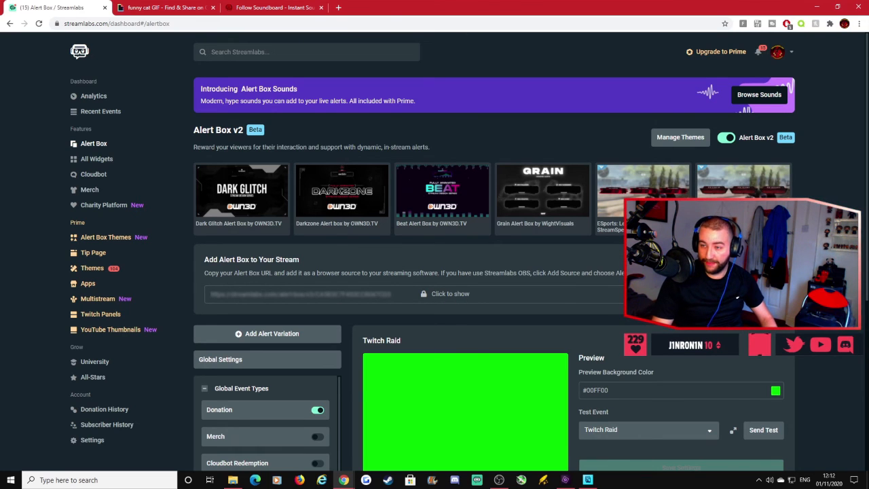
key("alt+Tab")
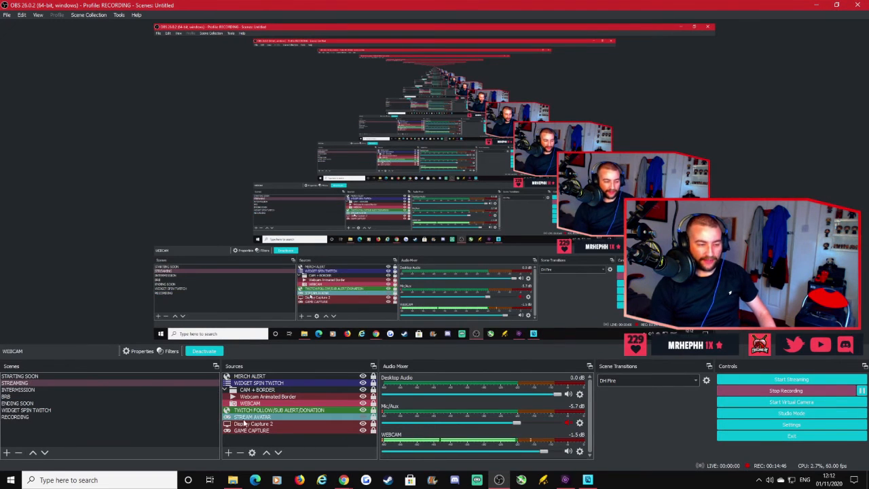
left_click(286, 411)
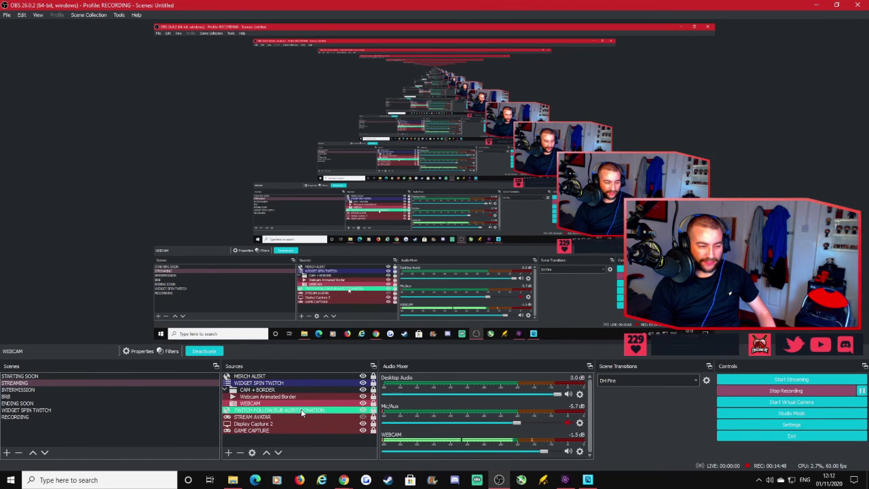
double_click(303, 413)
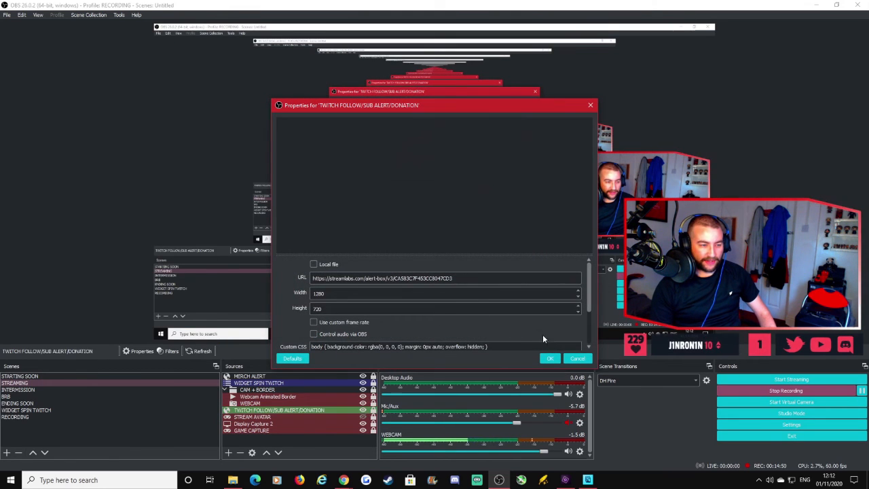
left_click(429, 280)
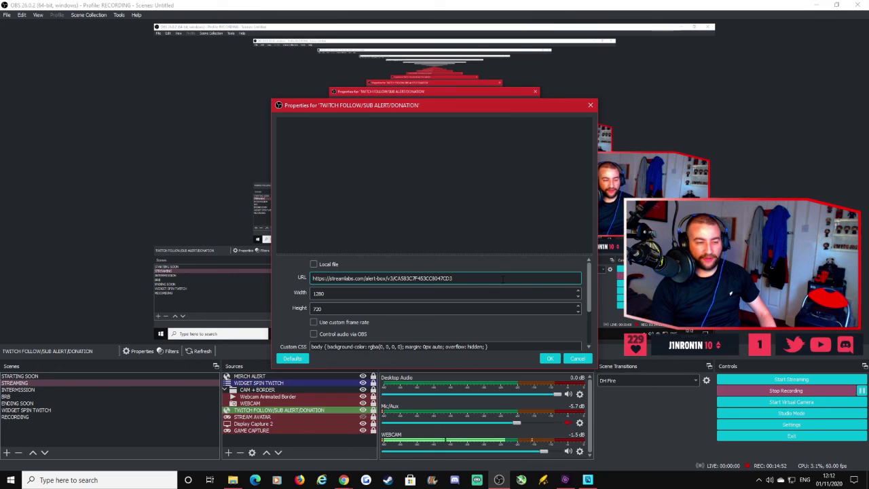
left_click(552, 357)
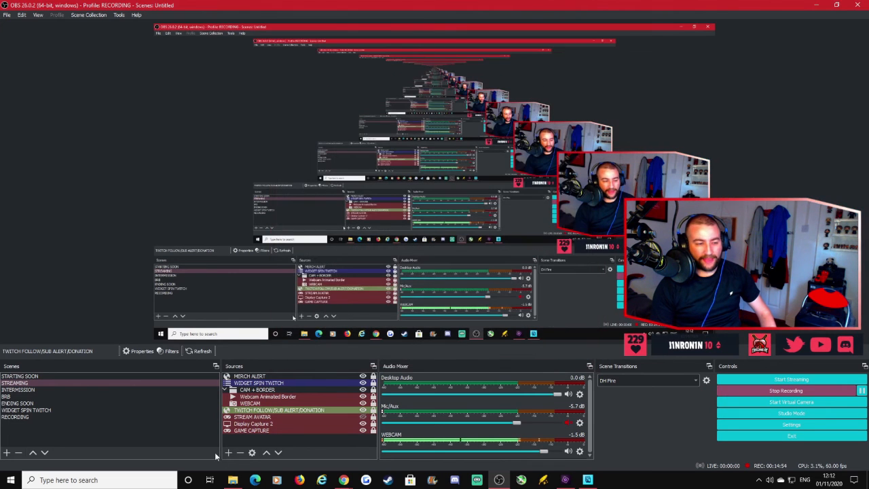
left_click(229, 453)
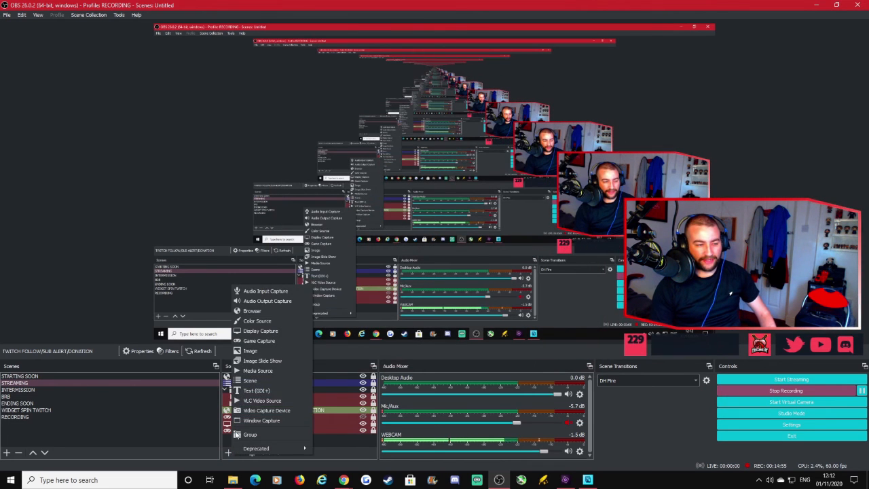
left_click(260, 311)
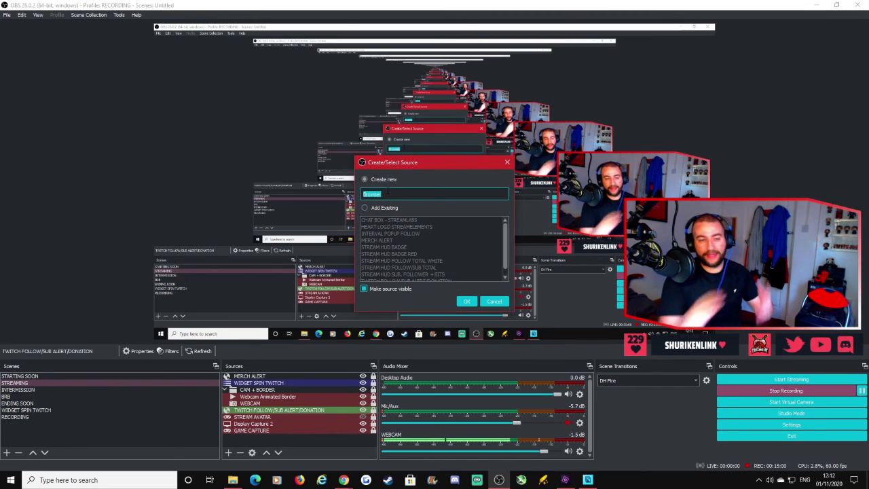
left_click(494, 302)
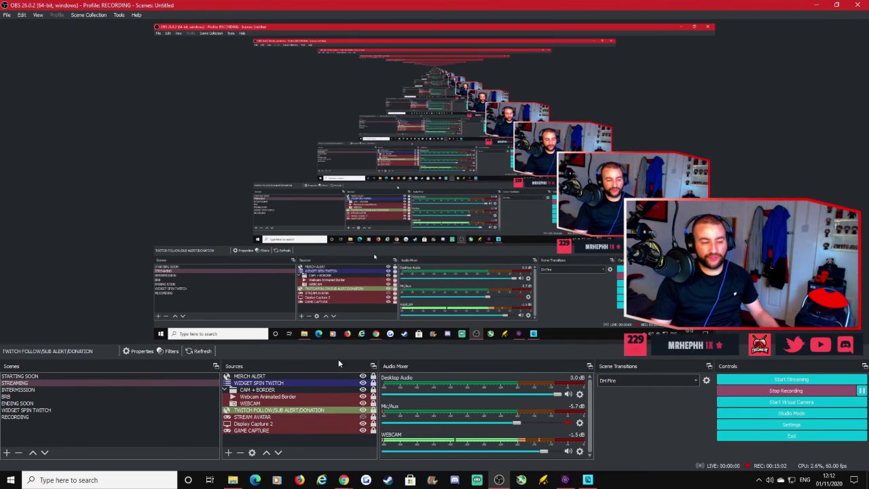
Review the width and height settings of the TWITCH FOLLOW/SUB ALERT/DONATION source and close its properties
double_click(294, 412)
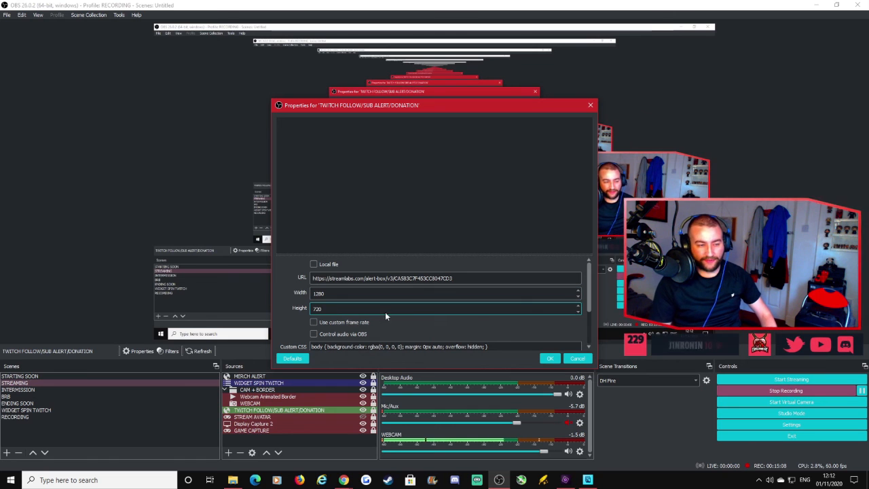
left_click(579, 358)
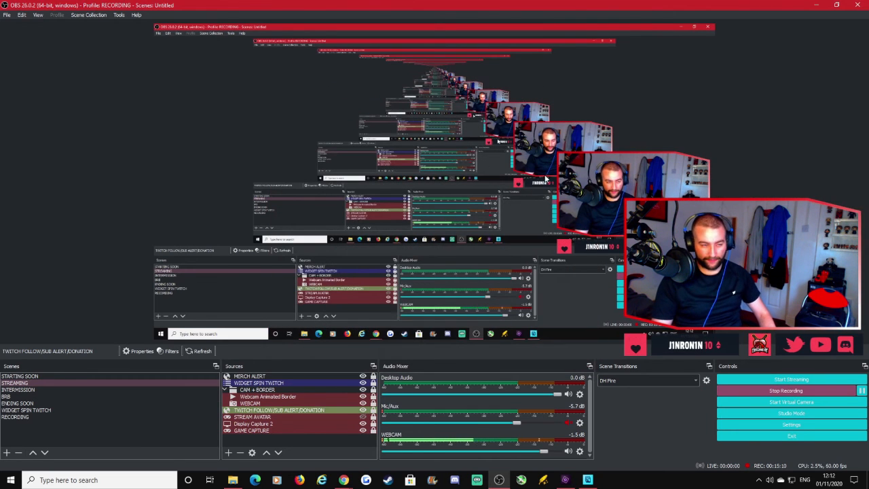